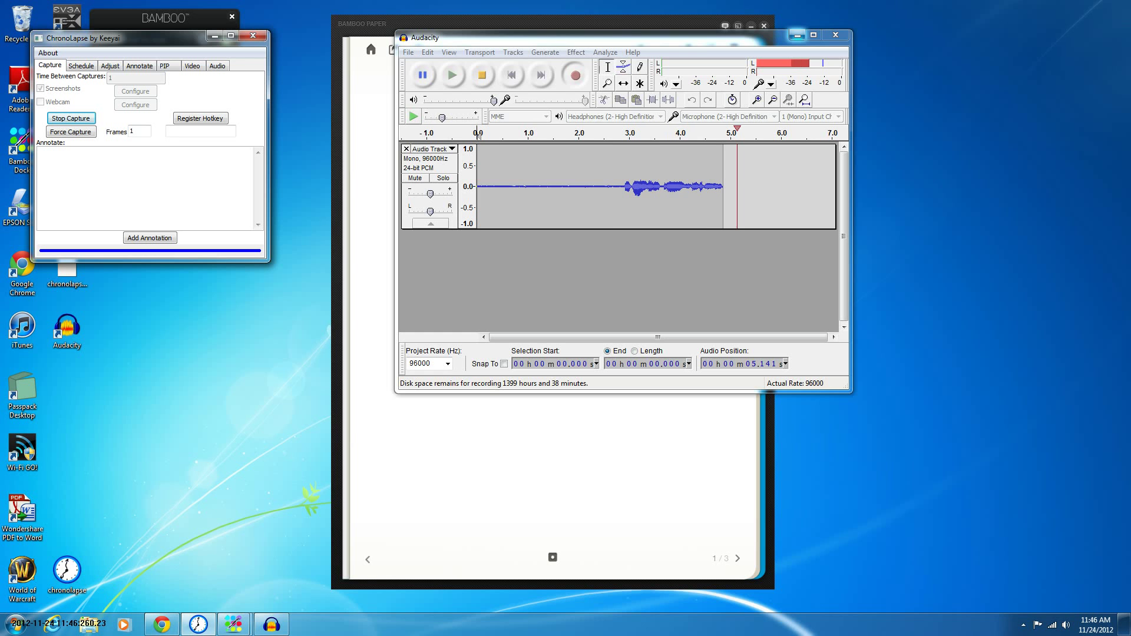
- Minimize the Audacity window to reveal the blank 'My Note' page 1 of 3
click(797, 35)
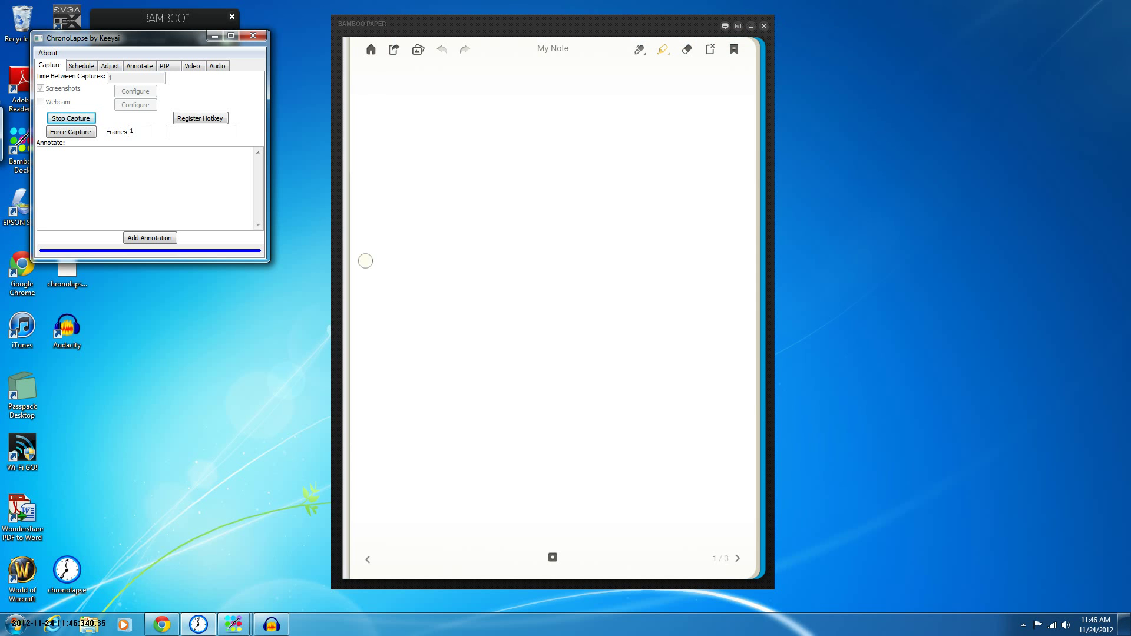
- Switch from the highlighter to the pen with black ink
click(662, 49)
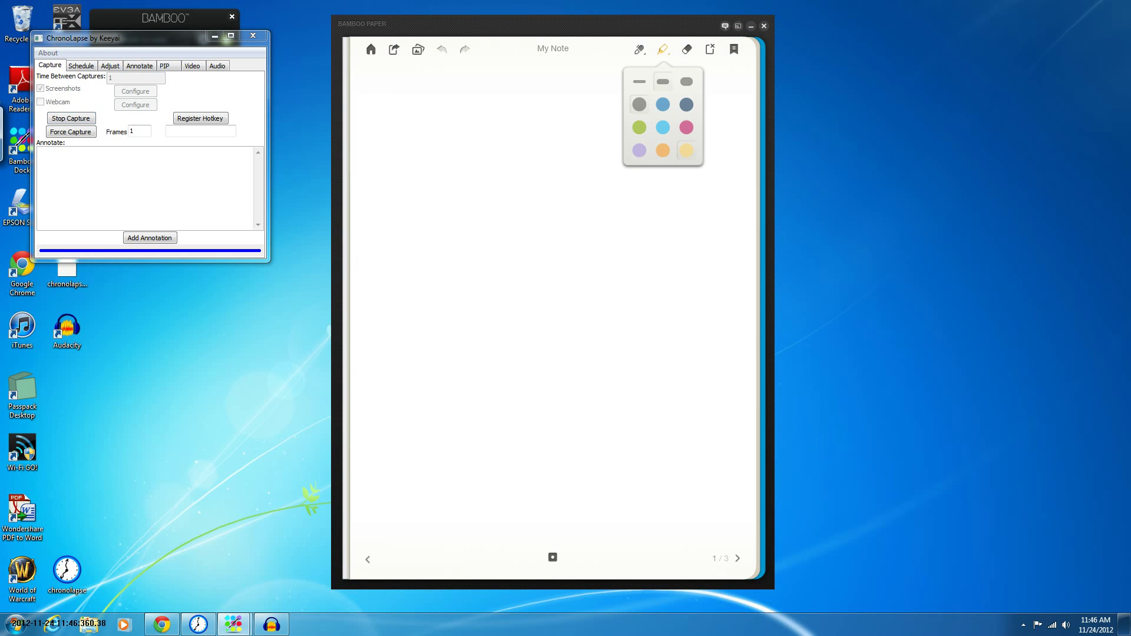
click(639, 49)
click(639, 48)
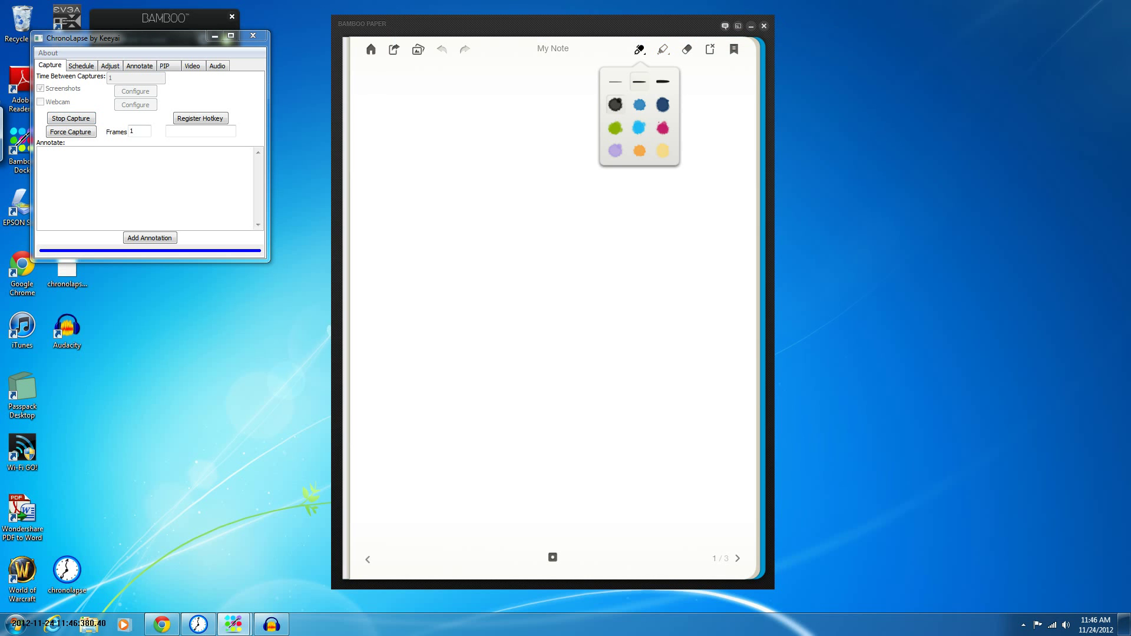
click(472, 97)
- Handwrite the title 'Sound Design' at the top of the page
drag(482, 84, 454, 135)
drag(493, 110, 531, 129)
drag(545, 112, 579, 133)
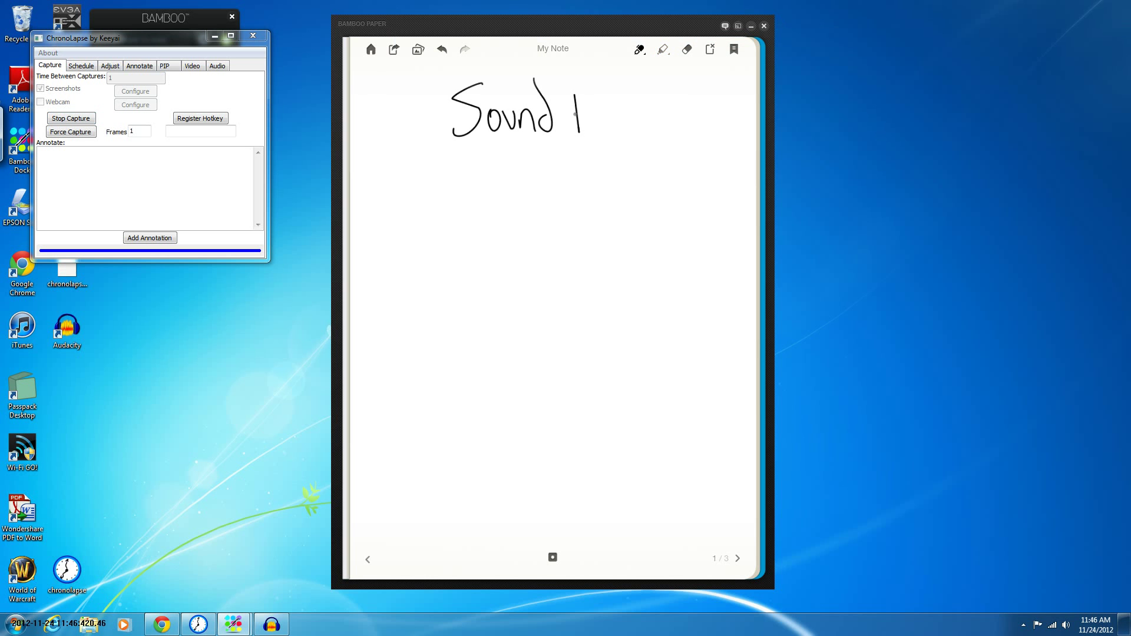
drag(572, 92, 577, 131)
drag(585, 121, 610, 127)
mouse_move(617, 110)
mouse_down()
mouse_move(642, 125)
mouse_move(656, 112)
mouse_up()
drag(659, 131, 679, 131)
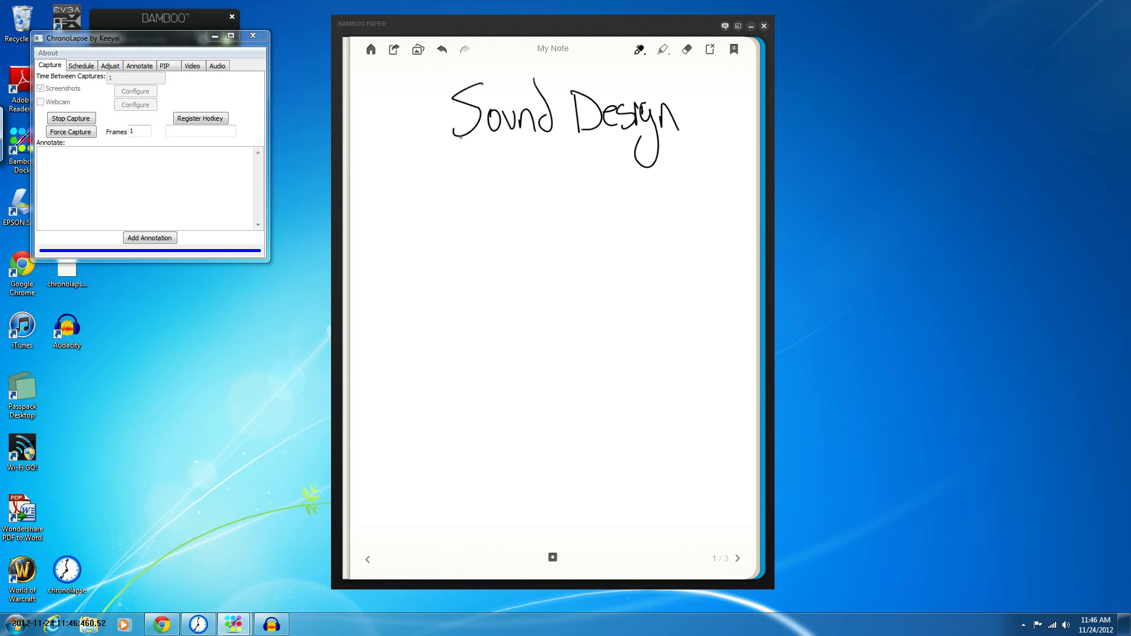
- Write the heading 'Composition' on the left below the title
drag(383, 160, 395, 181)
drag(400, 190, 466, 188)
drag(457, 152, 461, 192)
drag(473, 174, 499, 189)
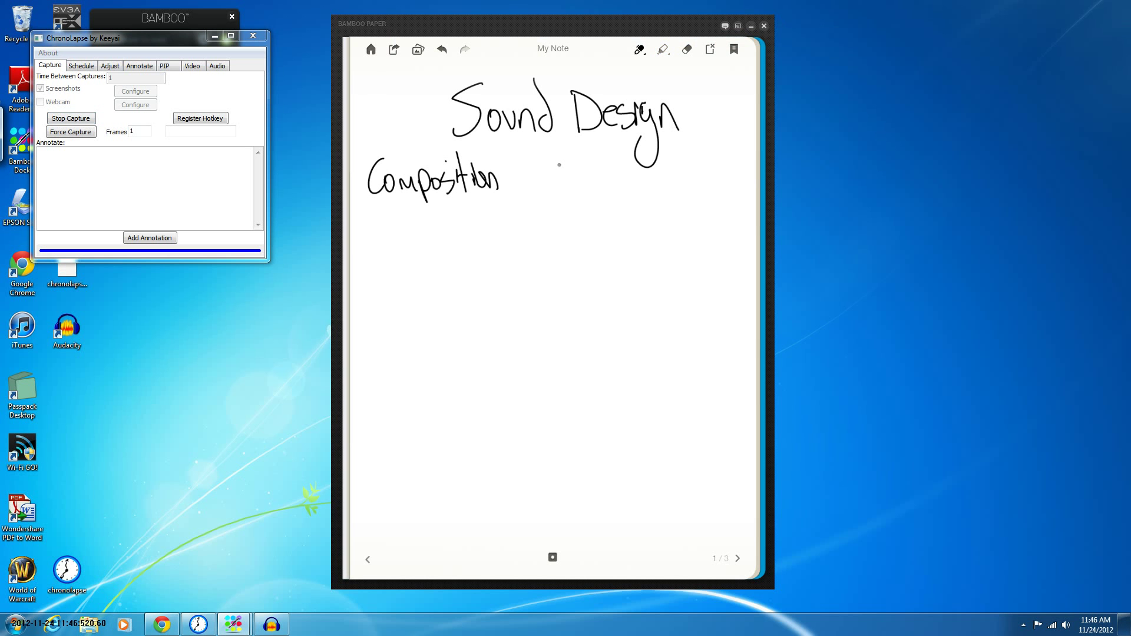
- Write the heading 'Special Effects' to the right of Composition
drag(564, 158, 550, 189)
mouse_move(568, 171)
mouse_down()
mouse_move(569, 183)
mouse_move(601, 188)
mouse_up()
drag(604, 176, 620, 186)
mouse_move(622, 184)
mouse_down()
mouse_move(626, 157)
mouse_move(658, 187)
mouse_up()
drag(643, 174, 654, 172)
drag(676, 189, 672, 159)
drag(675, 186, 687, 160)
drag(689, 177, 709, 187)
drag(719, 150, 714, 185)
mouse_move(710, 171)
mouse_down()
mouse_move(726, 167)
mouse_move(723, 187)
mouse_up()
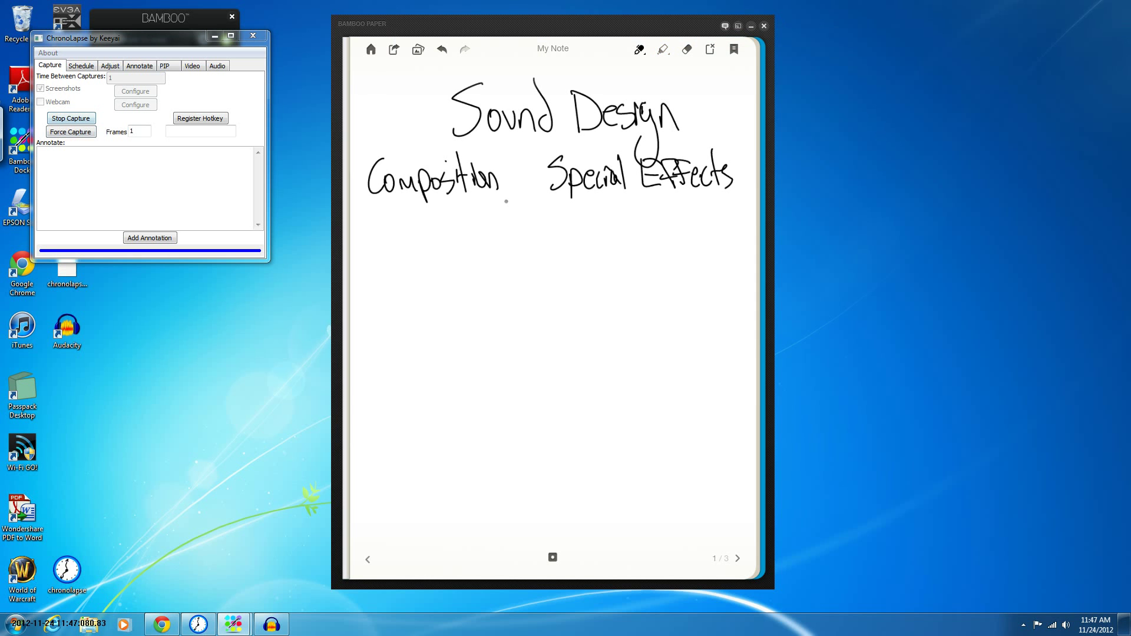
- Underline both headings and write 'Composer' under Composition
drag(377, 205, 489, 199)
drag(564, 206, 722, 204)
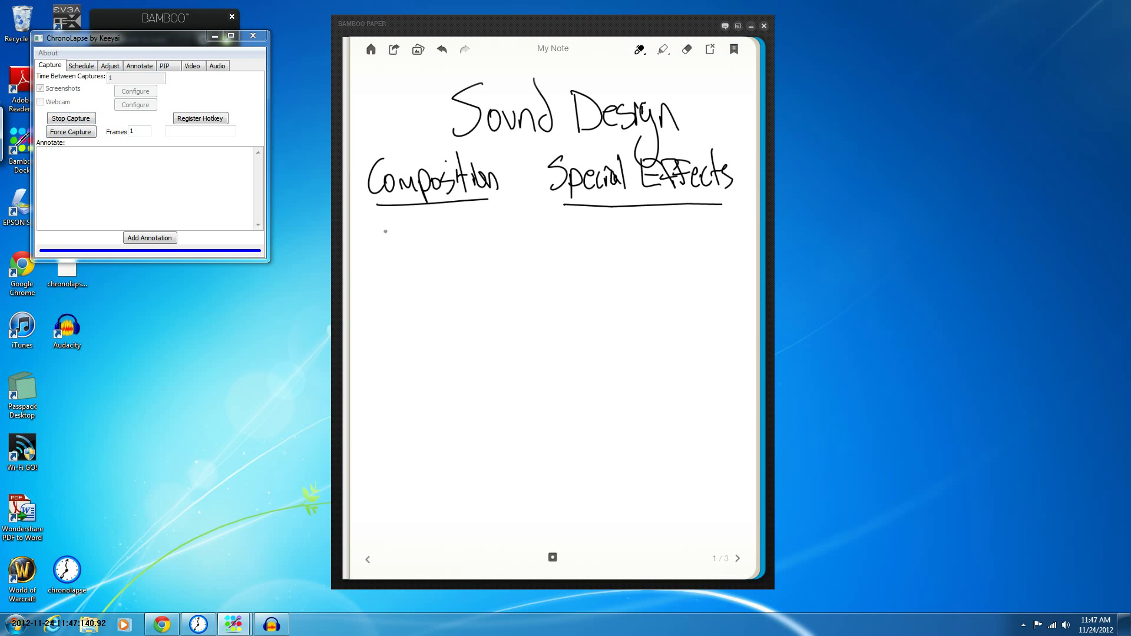
drag(377, 218, 375, 246)
drag(388, 234, 411, 245)
drag(415, 234, 453, 242)
drag(456, 243, 465, 234)
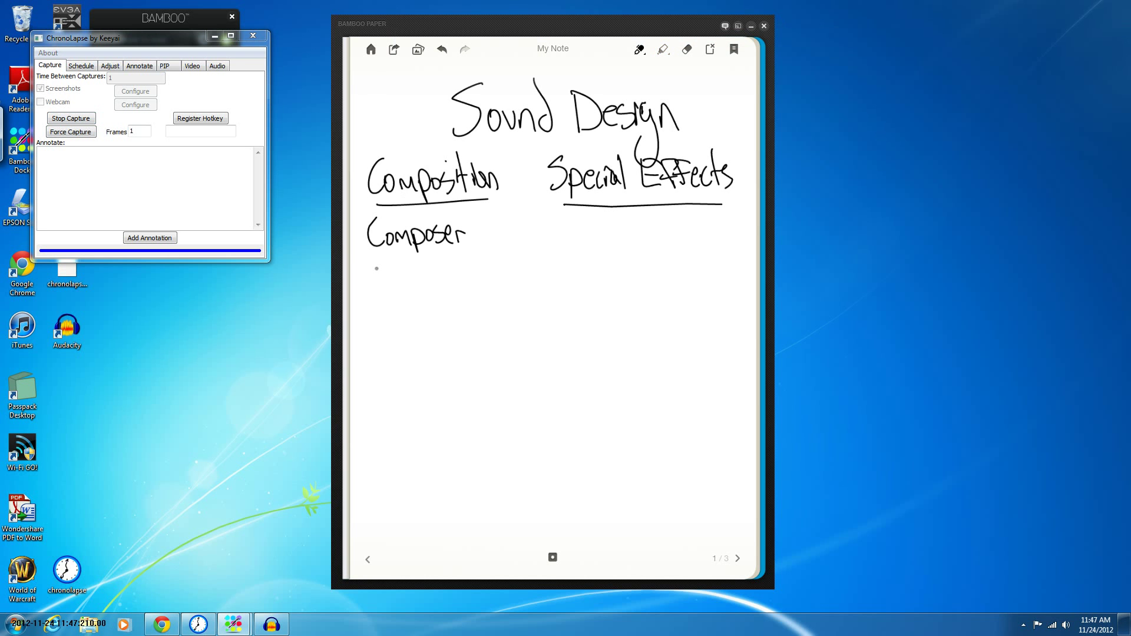
- Add 'Strings', 'Band' and 'Software' below Composer
mouse_move(392, 257)
mouse_down()
mouse_move(384, 283)
mouse_move(401, 276)
mouse_up()
drag(393, 263, 410, 260)
mouse_move(411, 275)
mouse_down()
mouse_move(420, 265)
mouse_move(447, 278)
mouse_up()
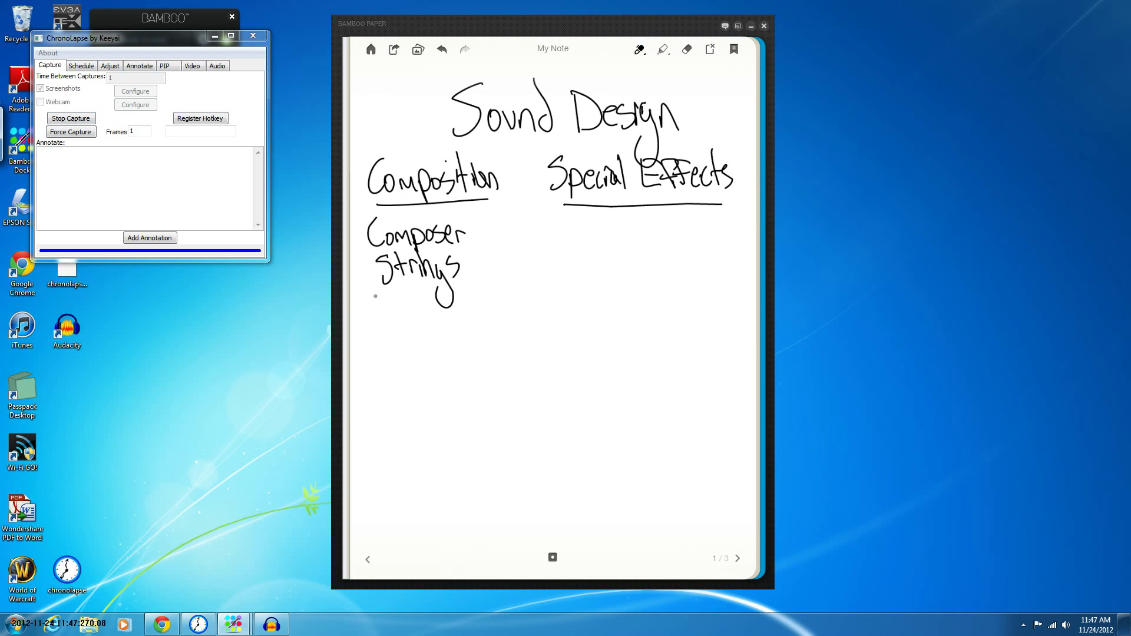
mouse_move(377, 298)
mouse_down()
mouse_move(378, 322)
mouse_move(405, 311)
mouse_move(414, 321)
mouse_up()
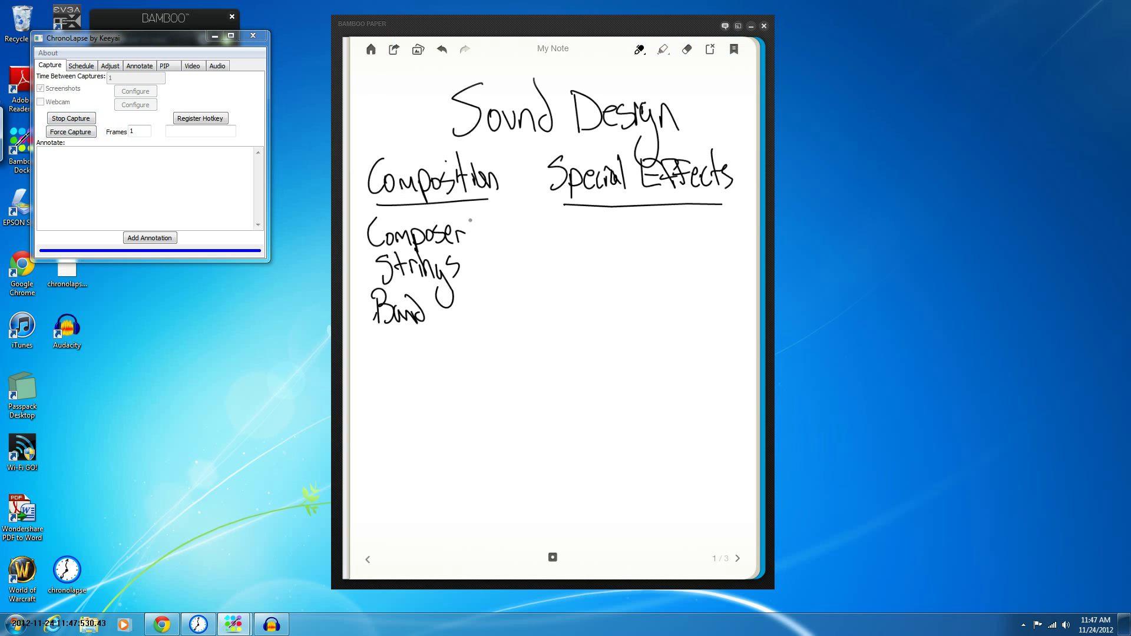
drag(393, 337, 376, 363)
drag(394, 354, 410, 349)
drag(414, 334, 412, 362)
mouse_move(406, 347)
mouse_down()
mouse_move(421, 344)
mouse_move(398, 366)
mouse_move(466, 354)
mouse_up()
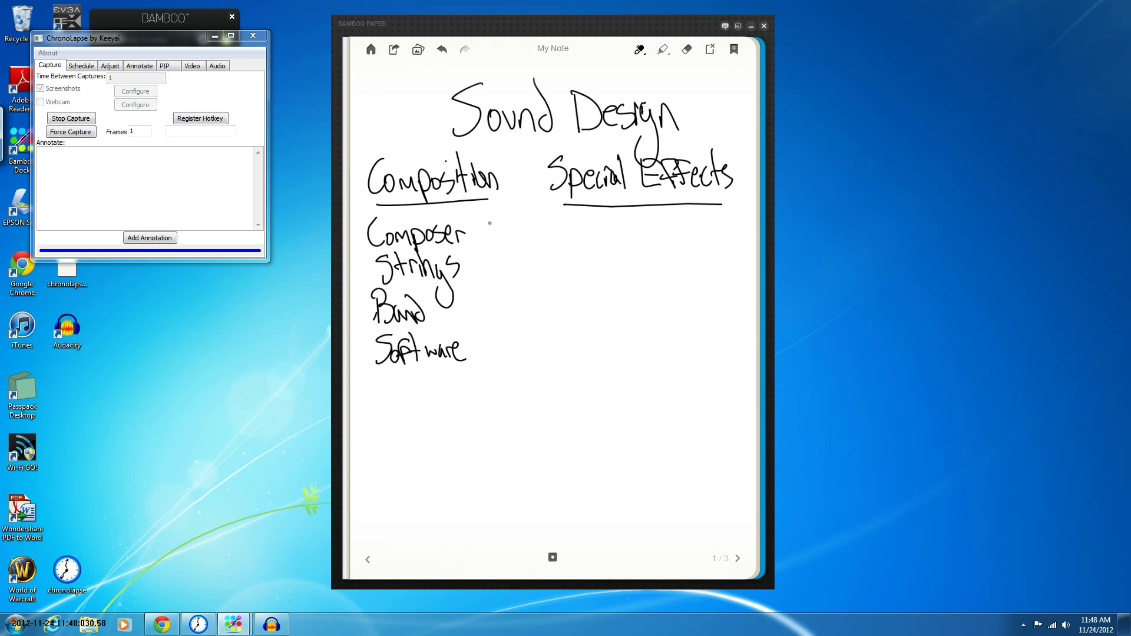
- Draw small music notes below Software
drag(388, 390, 401, 376)
mouse_move(419, 386)
mouse_down()
mouse_move(431, 381)
mouse_move(414, 416)
mouse_move(426, 416)
mouse_up()
mouse_move(411, 414)
mouse_down()
mouse_move(381, 415)
mouse_move(390, 415)
mouse_up()
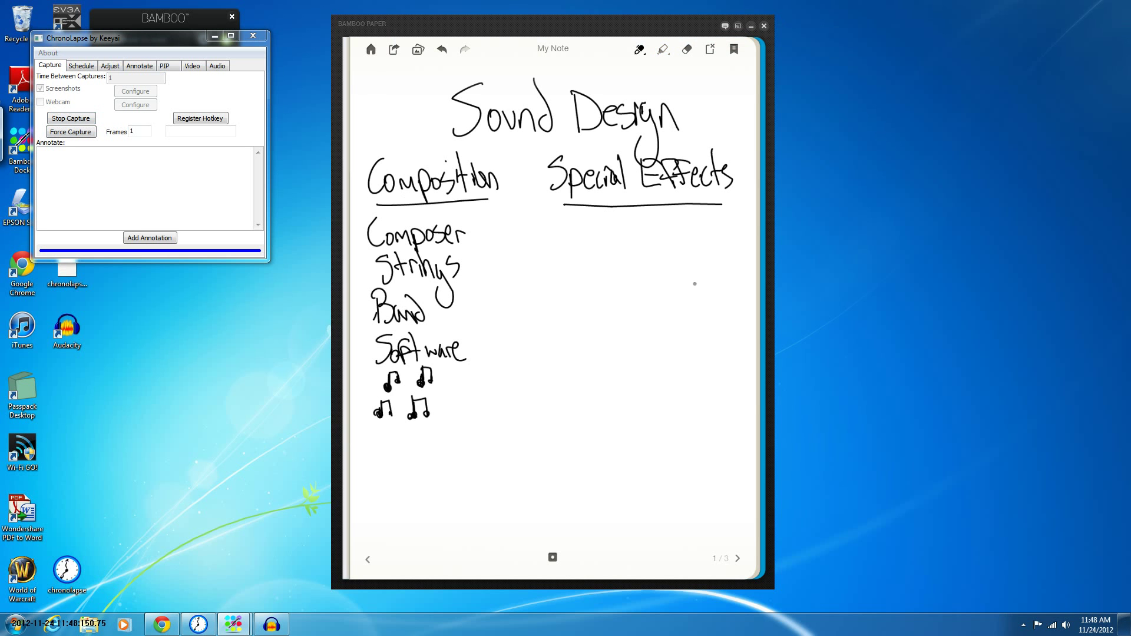
- Switch the pen to light blue and write 'Coin Pickup' under Special Effects
click(639, 49)
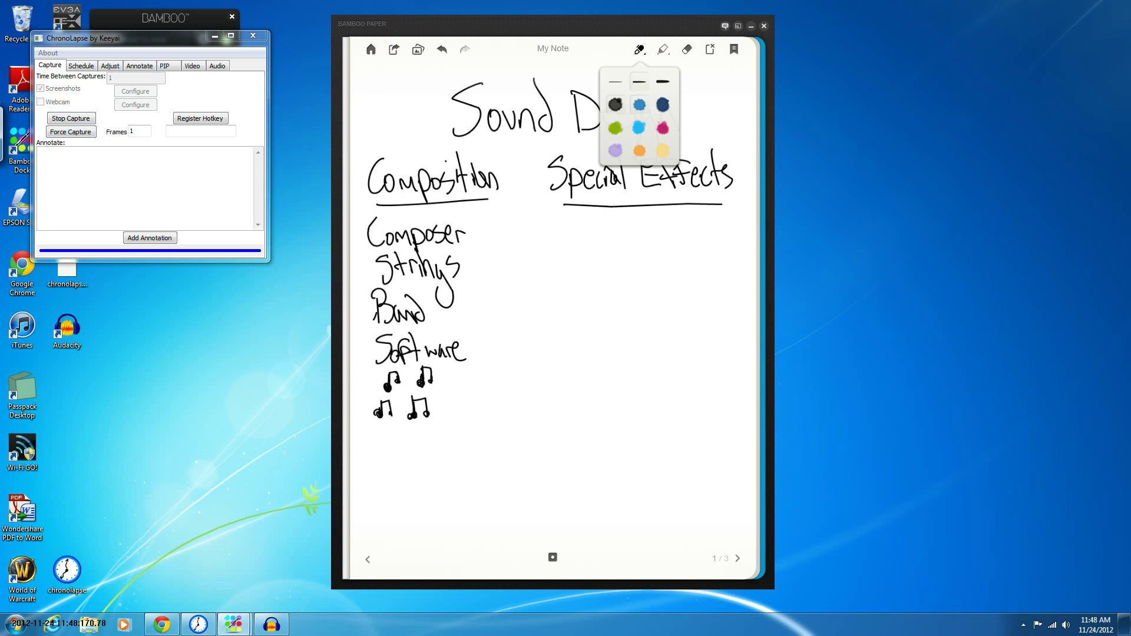
click(639, 127)
mouse_move(589, 232)
mouse_down()
mouse_move(584, 247)
mouse_move(615, 244)
mouse_up()
mouse_move(630, 243)
mouse_down()
mouse_move(637, 230)
mouse_move(658, 246)
mouse_up()
drag(663, 216, 681, 245)
drag(685, 229, 715, 235)
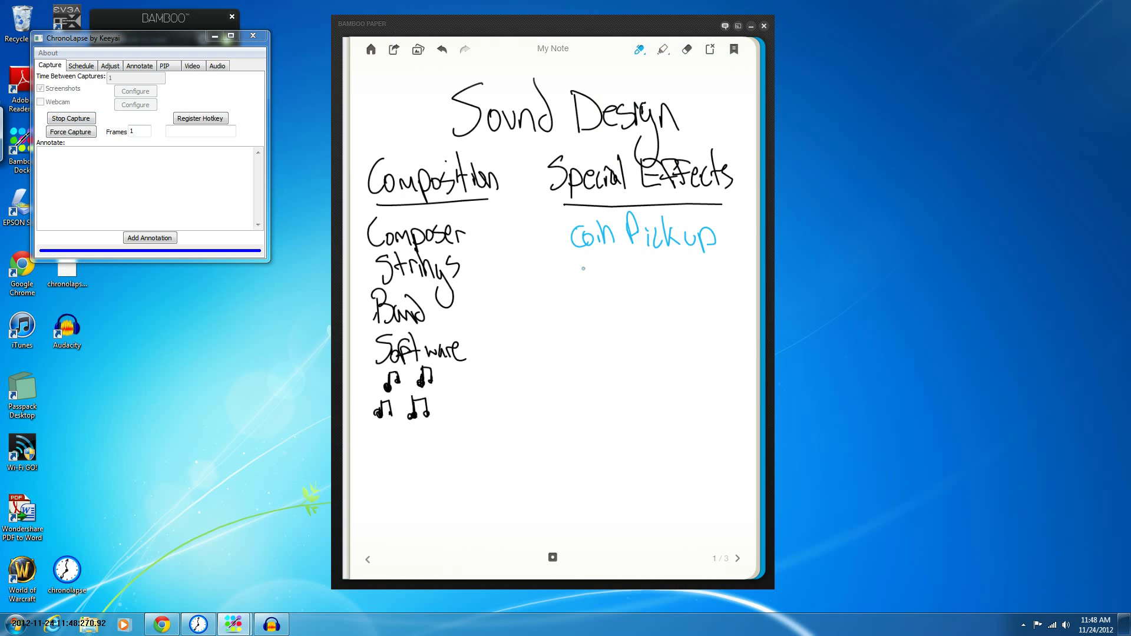
- Add 'Hitting', 'Explosions', 'Movement' and 'Menu Clicking' below Coin Pickup
drag(584, 262, 595, 284)
drag(596, 271, 610, 286)
drag(613, 255, 618, 283)
drag(622, 276, 608, 331)
drag(587, 310, 614, 333)
drag(614, 315, 603, 333)
drag(620, 312, 656, 321)
drag(659, 307, 687, 322)
drag(687, 312, 699, 323)
drag(599, 362, 687, 366)
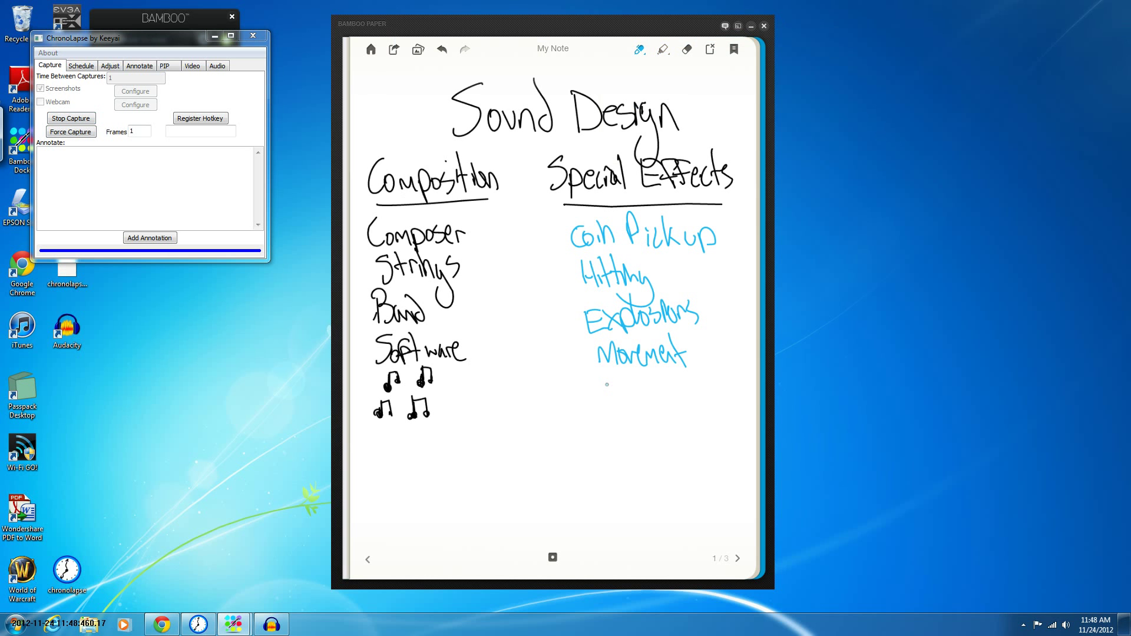
mouse_move(599, 398)
mouse_down()
mouse_move(698, 383)
mouse_move(707, 412)
mouse_up()
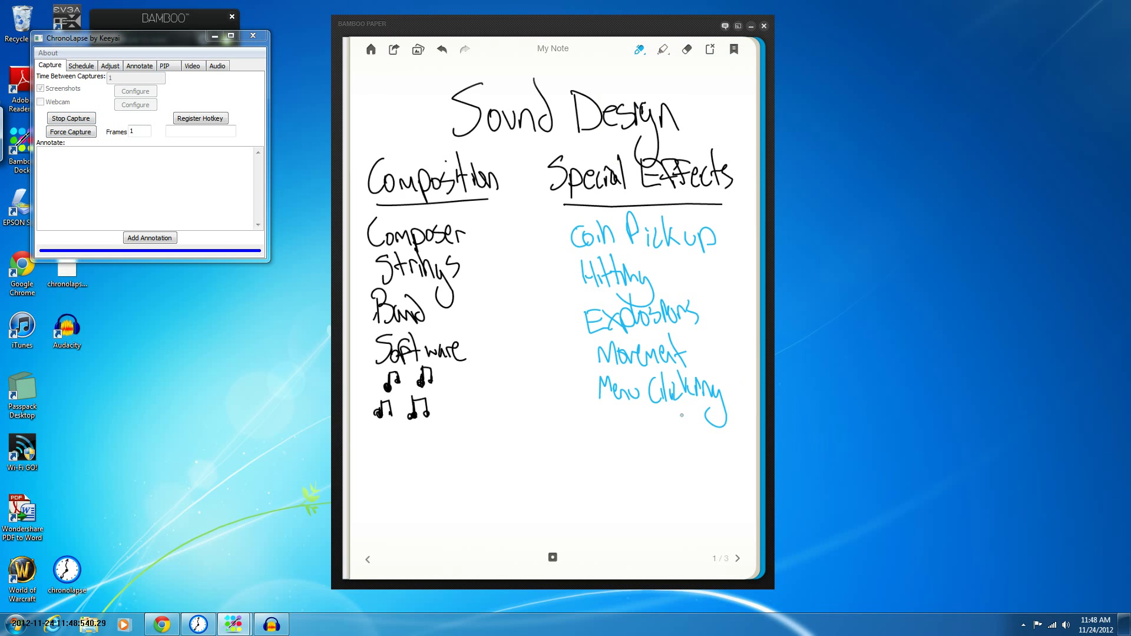
- Switch the pen to magenta and write an underlined 'Background' below the lists
click(639, 49)
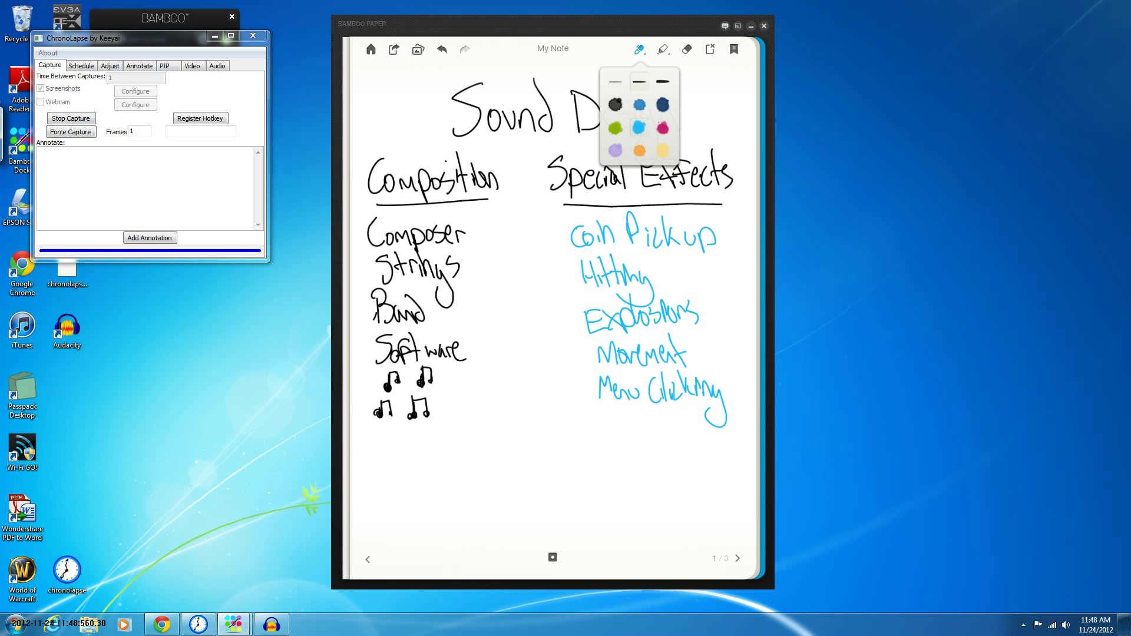
click(615, 104)
click(662, 128)
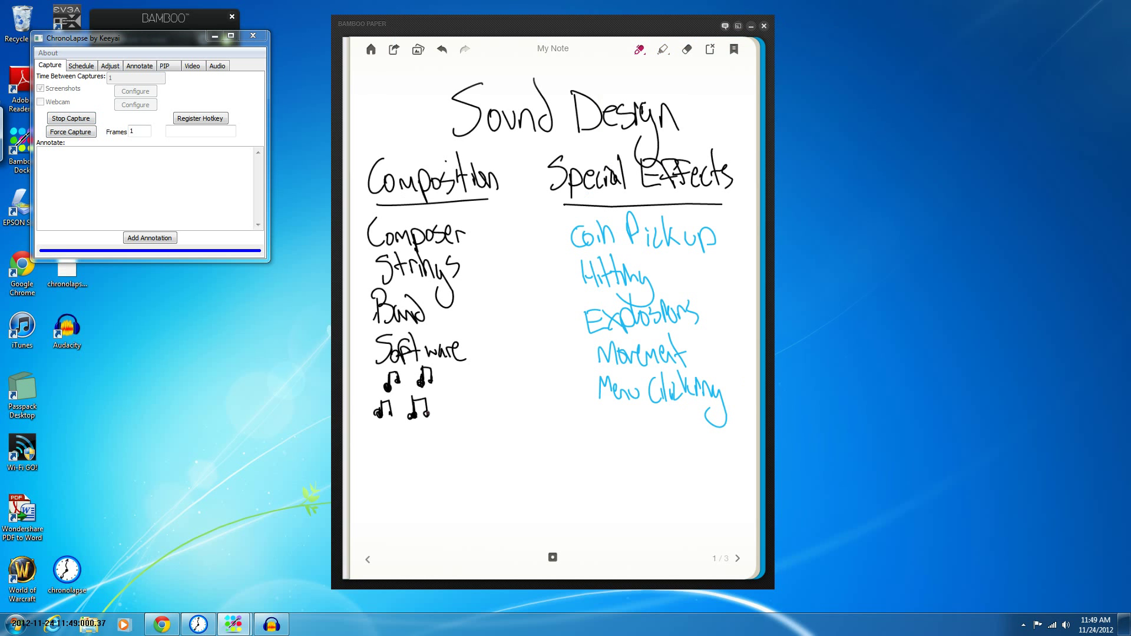
mouse_move(465, 438)
mouse_down()
mouse_move(472, 406)
mouse_move(464, 443)
mouse_up()
drag(491, 427, 499, 442)
drag(495, 408, 511, 442)
drag(513, 423, 570, 434)
drag(465, 451, 574, 438)
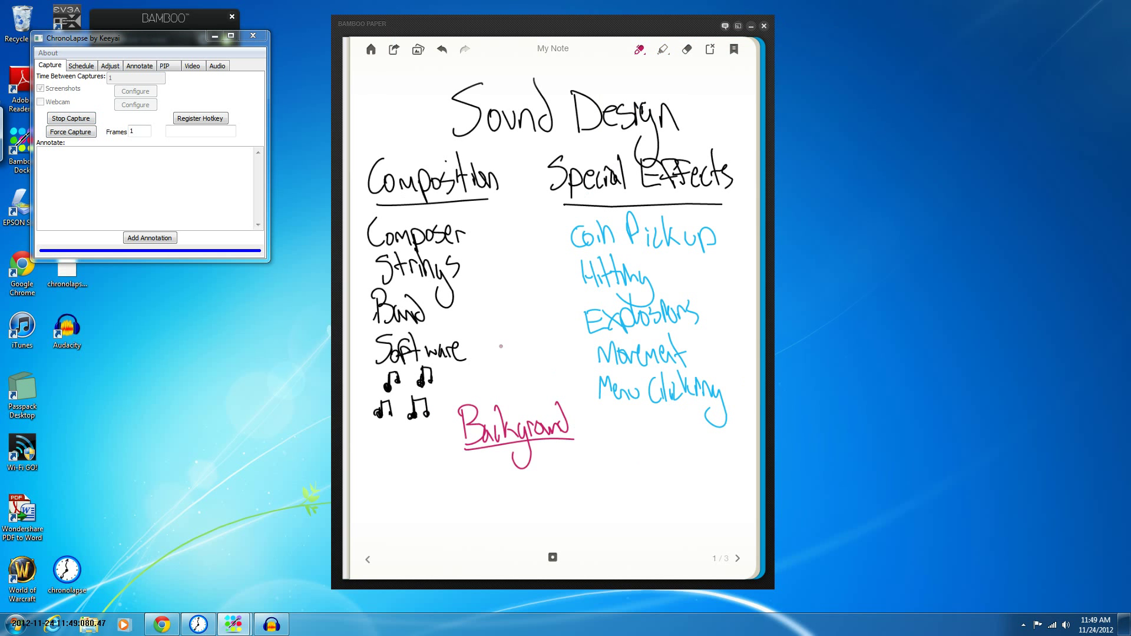
- Draw arrows from Background toward Software, Hitting and Movement
mouse_move(487, 340)
mouse_down()
mouse_move(510, 381)
mouse_move(476, 322)
mouse_up()
drag(476, 323, 511, 339)
drag(494, 397, 458, 366)
drag(458, 394, 479, 372)
drag(535, 328, 561, 383)
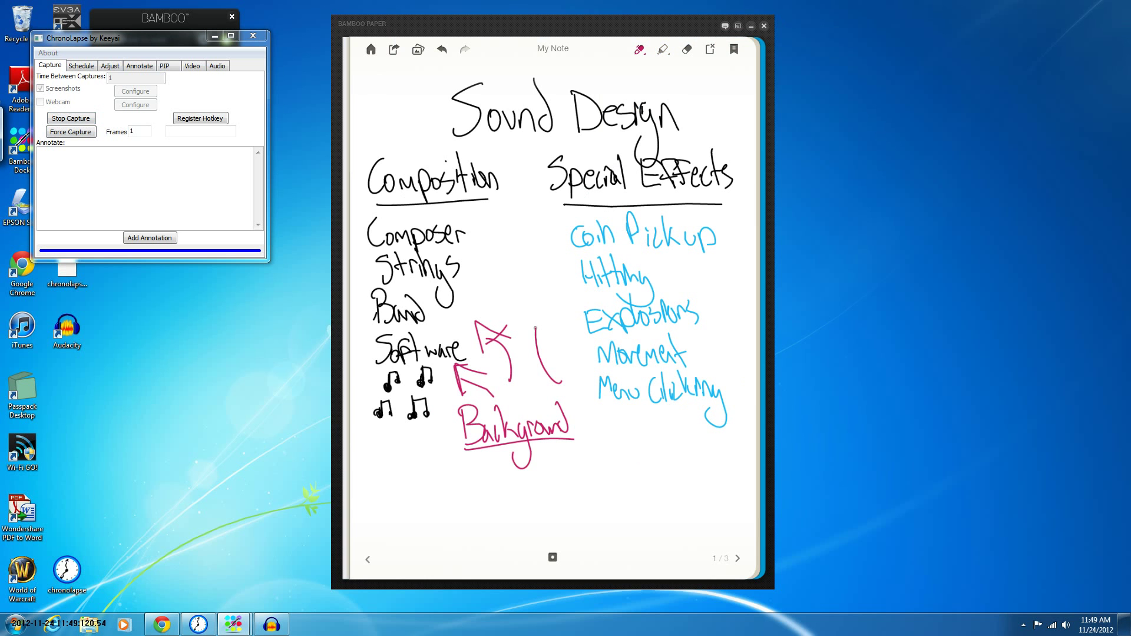
drag(536, 328, 576, 318)
drag(533, 277, 558, 275)
mouse_move(544, 387)
mouse_down()
mouse_move(569, 357)
mouse_move(589, 380)
mouse_up()
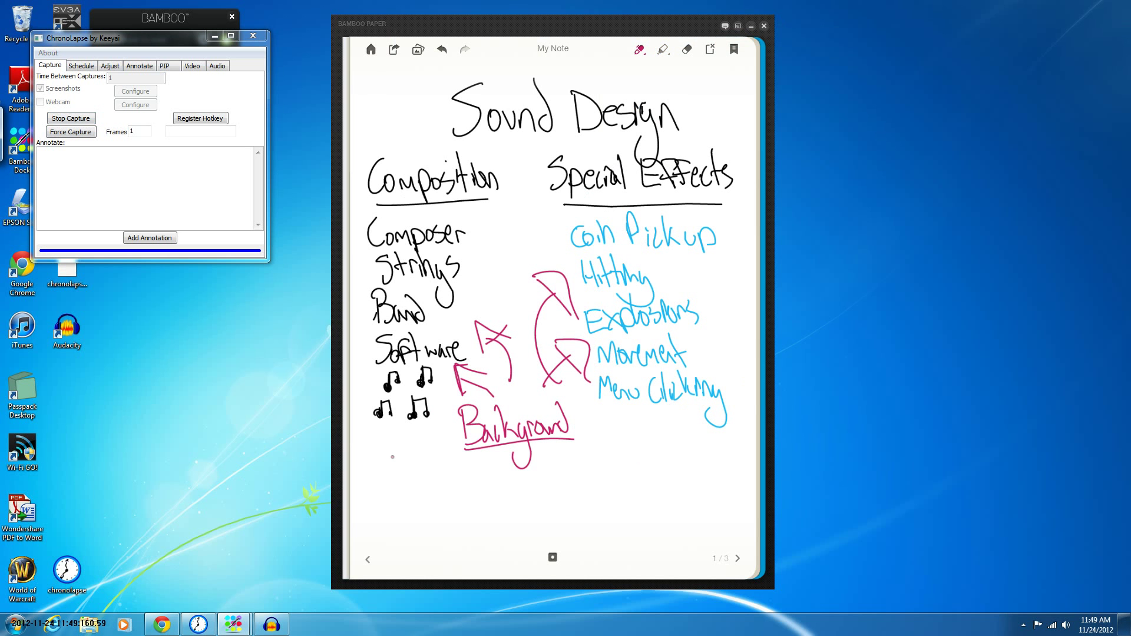
- Write 'Forest', 'Chirping', 'wolves' and 'Hunting' near the bottom of the page
mouse_move(366, 465)
mouse_down()
mouse_move(375, 498)
mouse_move(427, 482)
mouse_move(436, 492)
mouse_up()
drag(416, 479, 439, 474)
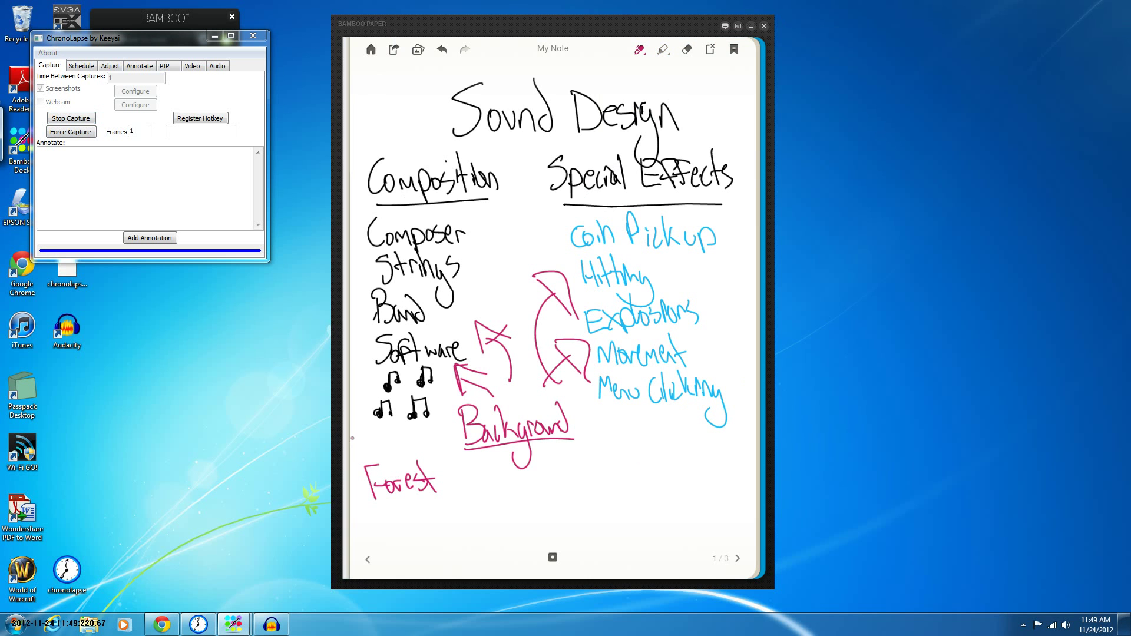
drag(383, 507, 381, 532)
drag(387, 502, 404, 532)
drag(407, 530, 416, 518)
mouse_move(419, 517)
mouse_down()
mouse_move(422, 542)
mouse_move(428, 533)
mouse_up()
drag(432, 533, 443, 533)
drag(453, 518, 452, 553)
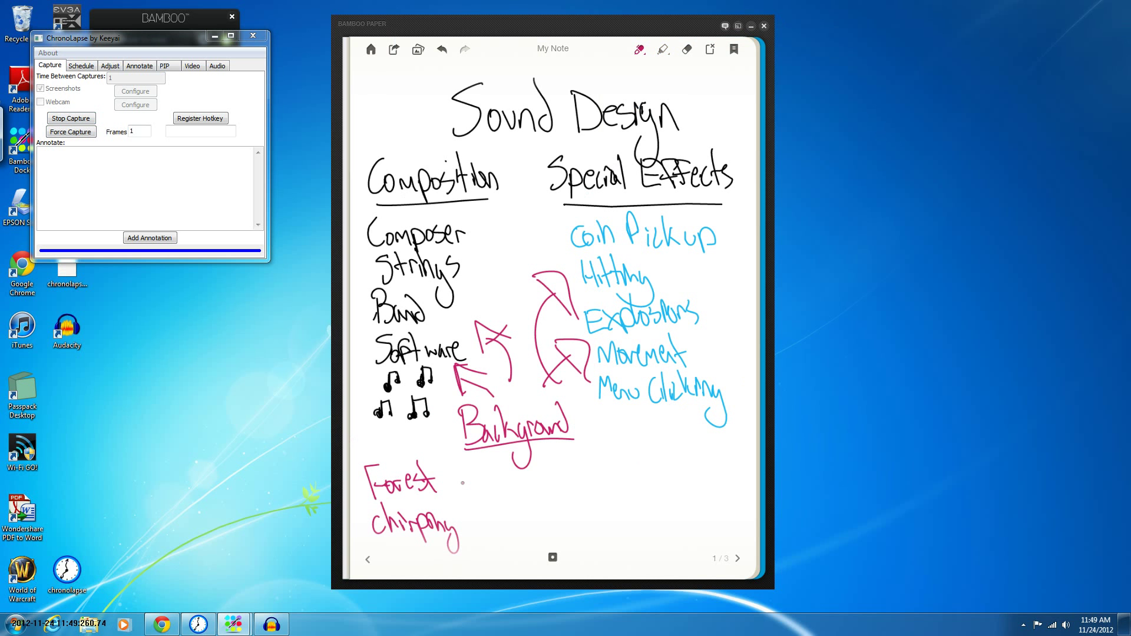
drag(460, 474, 479, 479)
mouse_move(486, 478)
mouse_down()
mouse_move(531, 482)
mouse_move(525, 493)
mouse_up()
drag(471, 508, 470, 534)
drag(465, 518, 481, 515)
drag(482, 509, 539, 538)
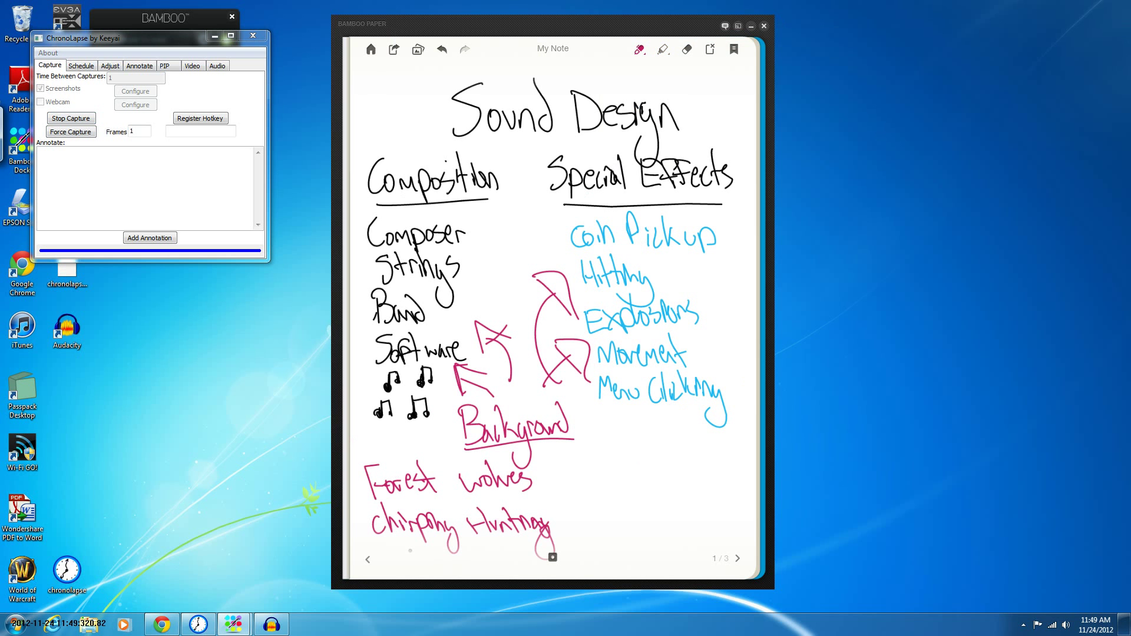
- Switch the pen to dark blue and add 'Wind' and 'Water' among the background sounds
click(664, 49)
click(639, 49)
click(640, 49)
click(663, 105)
drag(471, 496, 512, 506)
drag(511, 488, 523, 501)
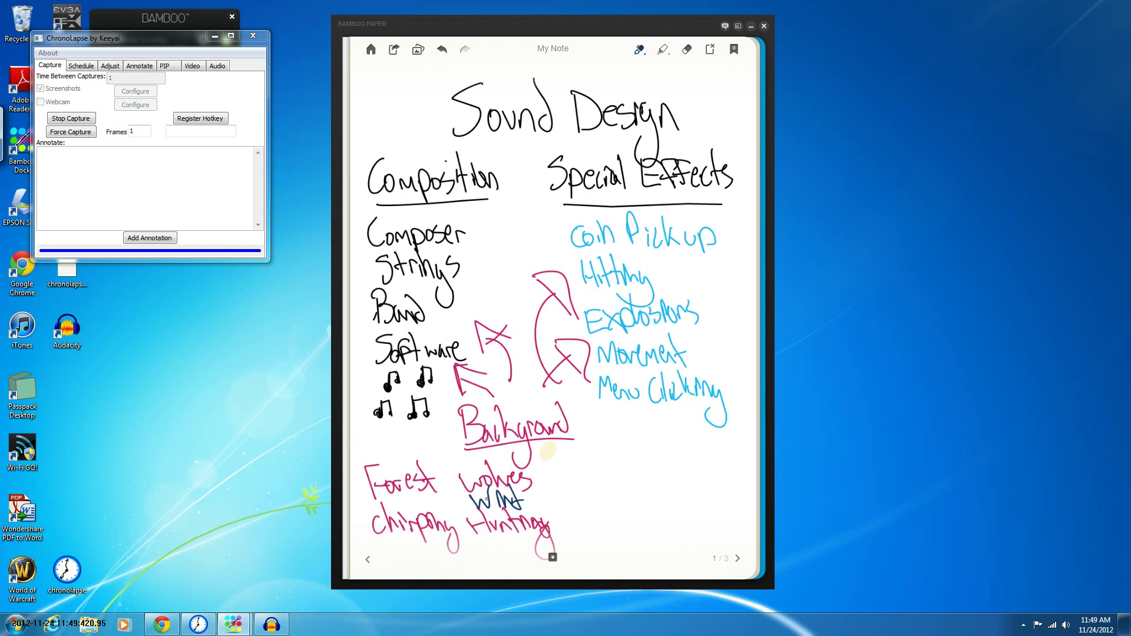
drag(397, 500, 414, 502)
drag(420, 496, 448, 506)
- Write 'Phobias' in dark blue right of Background, then go to page 2
drag(599, 443, 617, 463)
drag(611, 429, 642, 487)
drag(654, 462, 648, 477)
drag(658, 438, 662, 480)
mouse_move(665, 480)
mouse_down()
mouse_move(669, 456)
mouse_move(691, 475)
mouse_up()
drag(703, 455, 701, 483)
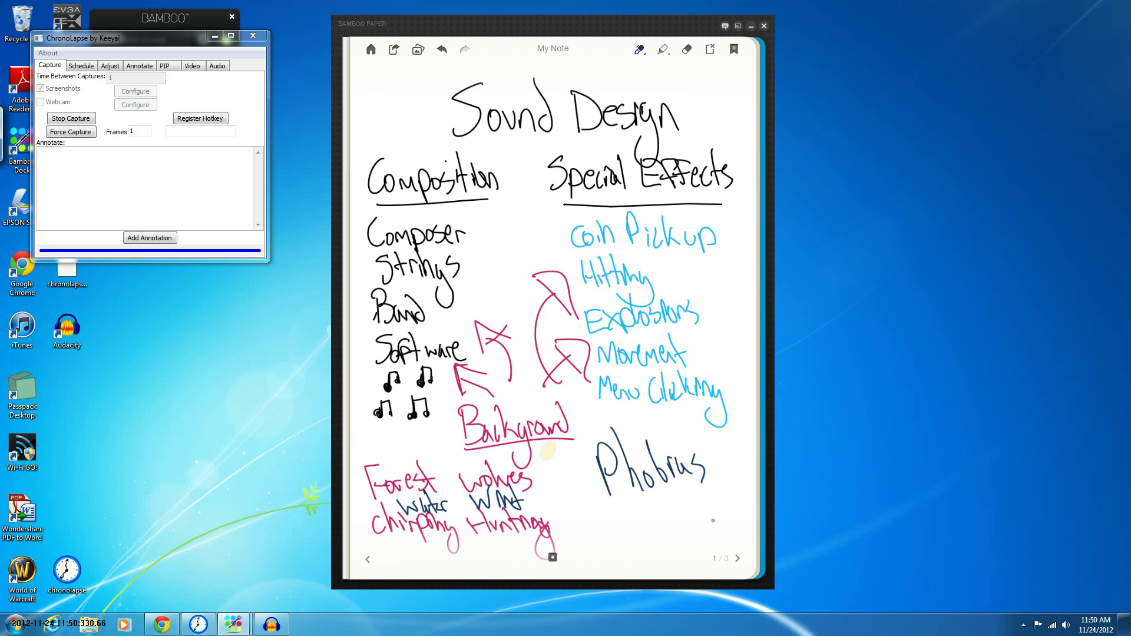
key(Right)
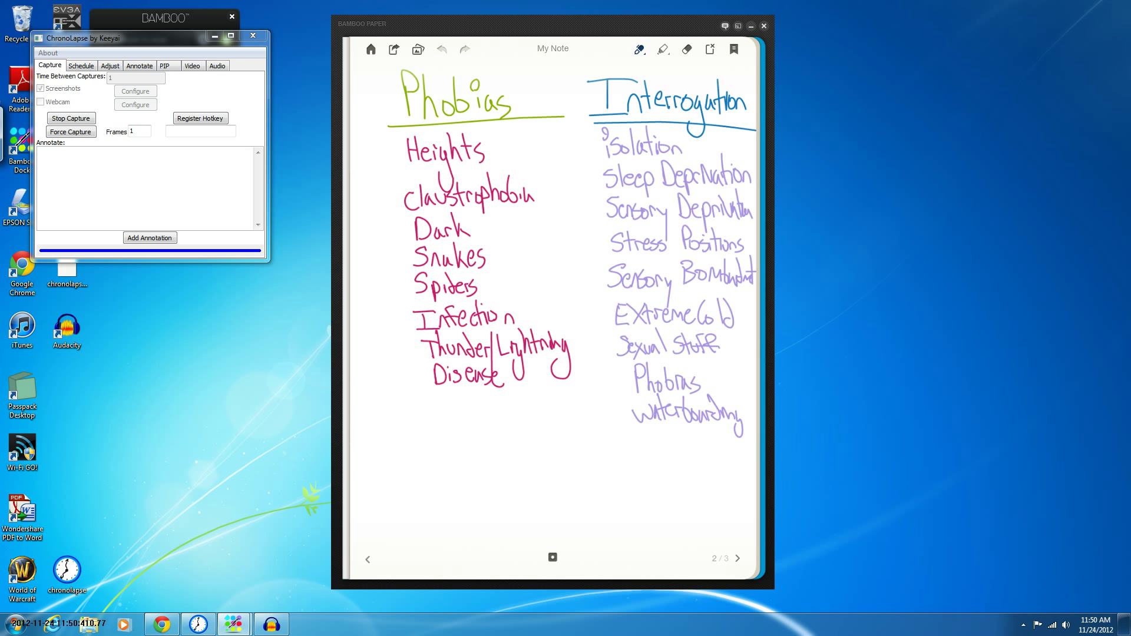
- Change the pen colour to light blue, then select the highlighter and set its width
click(639, 49)
click(638, 128)
click(663, 49)
click(663, 49)
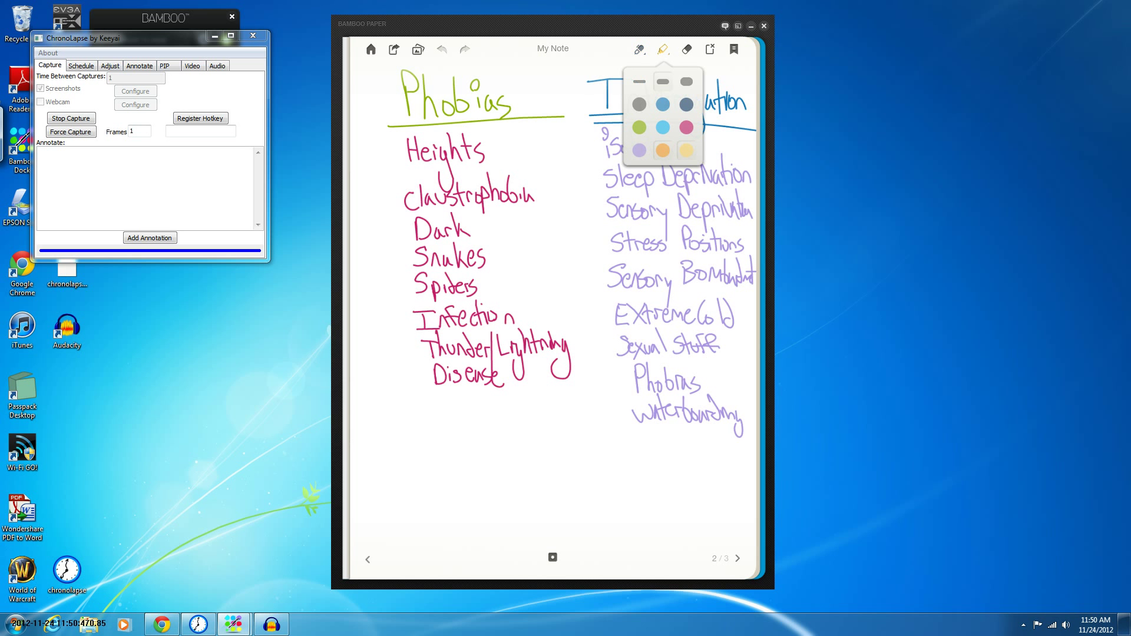
click(637, 76)
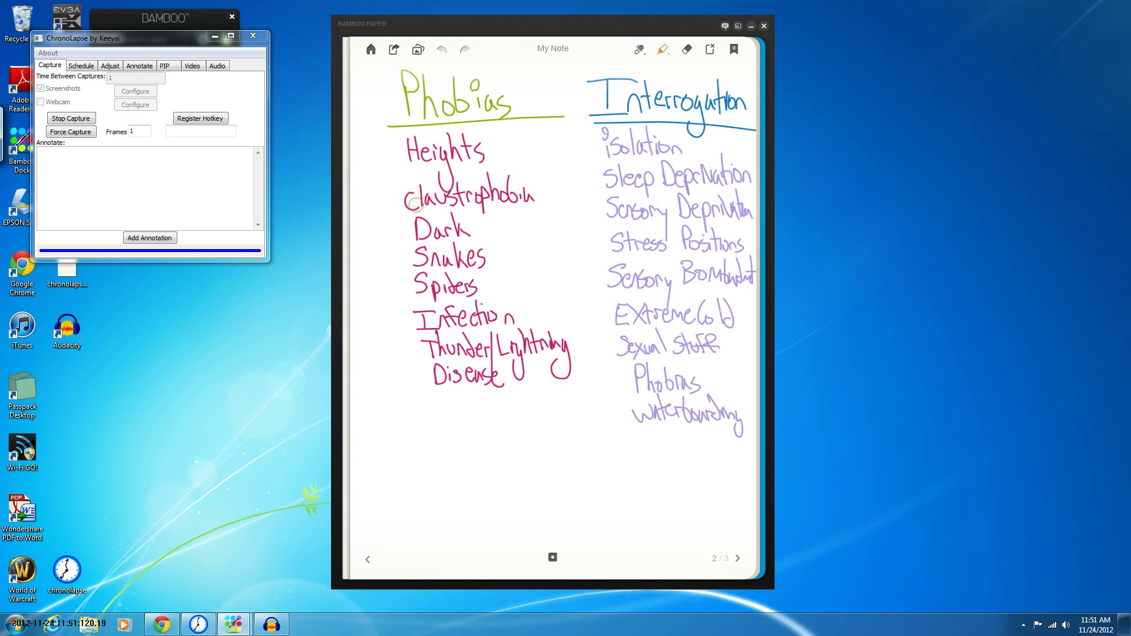
- Mark Heights, Claustrophobia and Dark in the Phobias list with orange highlight strokes
mouse_move(414, 145)
mouse_down()
mouse_move(414, 163)
mouse_move(496, 152)
mouse_up()
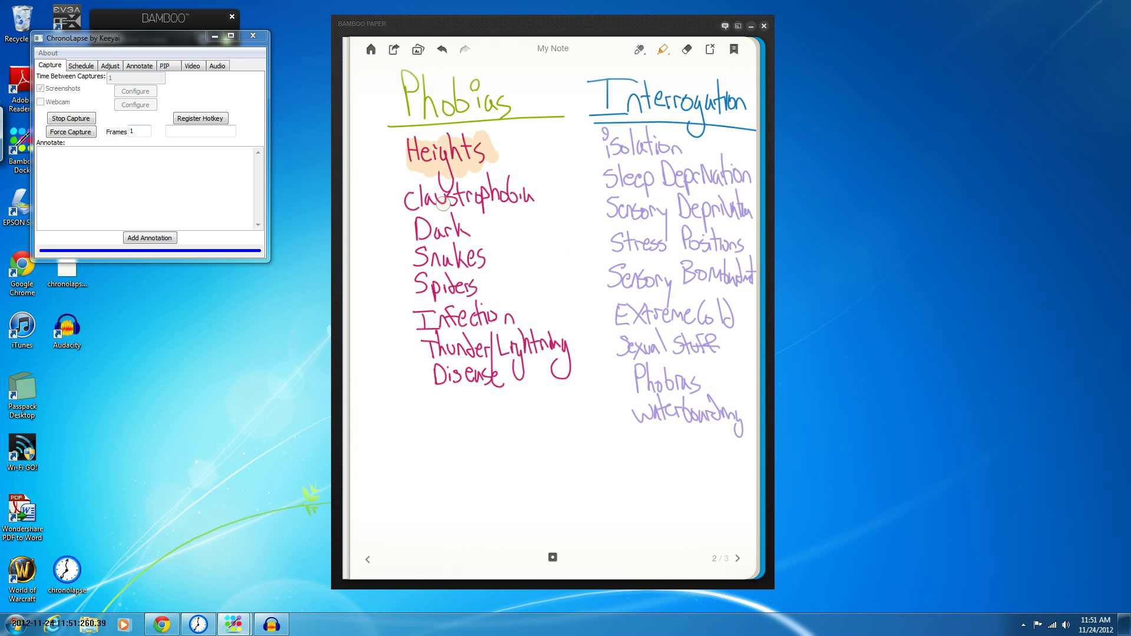
mouse_move(411, 205)
mouse_down()
mouse_move(455, 188)
mouse_move(542, 197)
mouse_up()
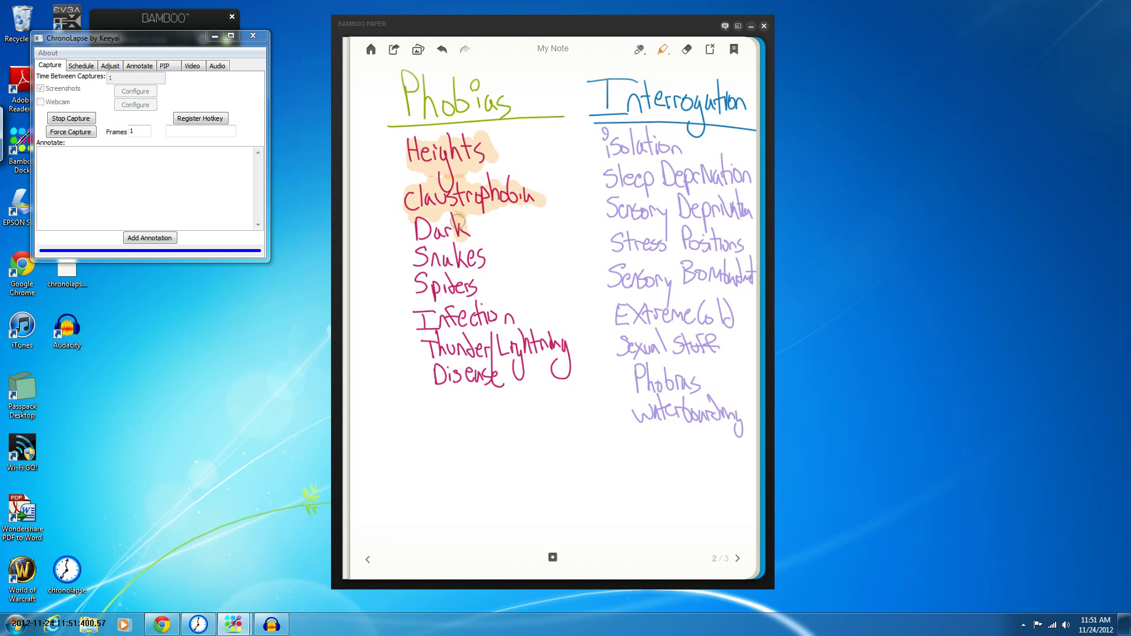
mouse_move(458, 222)
mouse_down()
mouse_move(423, 232)
mouse_move(434, 212)
mouse_up()
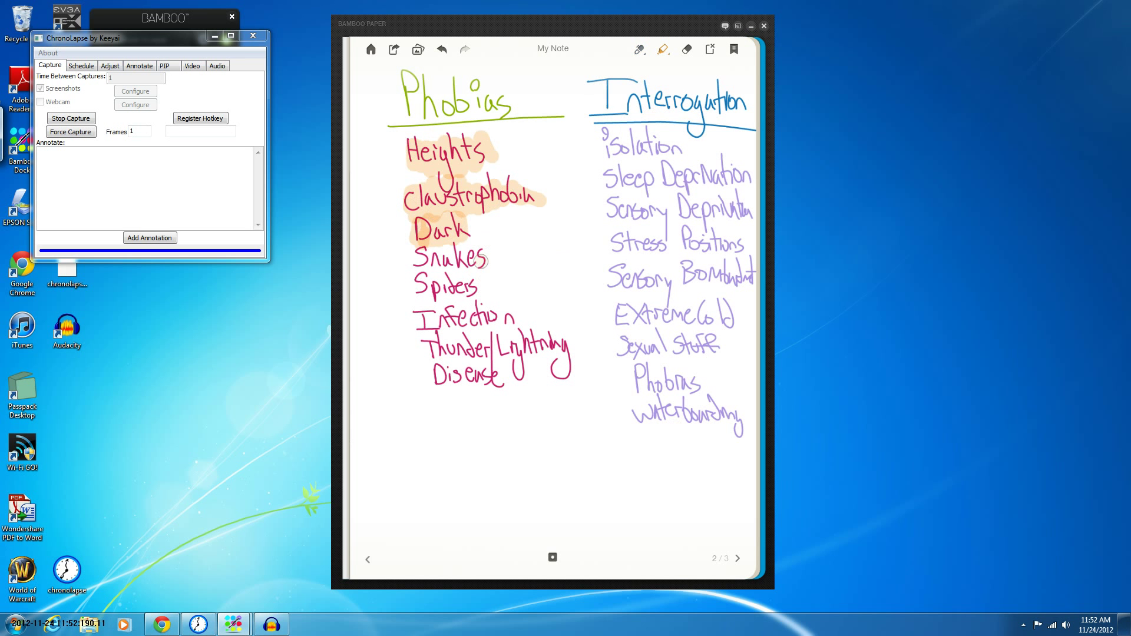
- Highlight Snakes, Spiders, Infection, Thunder/Lightning and Disease in orange, reinforcing Thunder/Lightning
drag(480, 261, 418, 260)
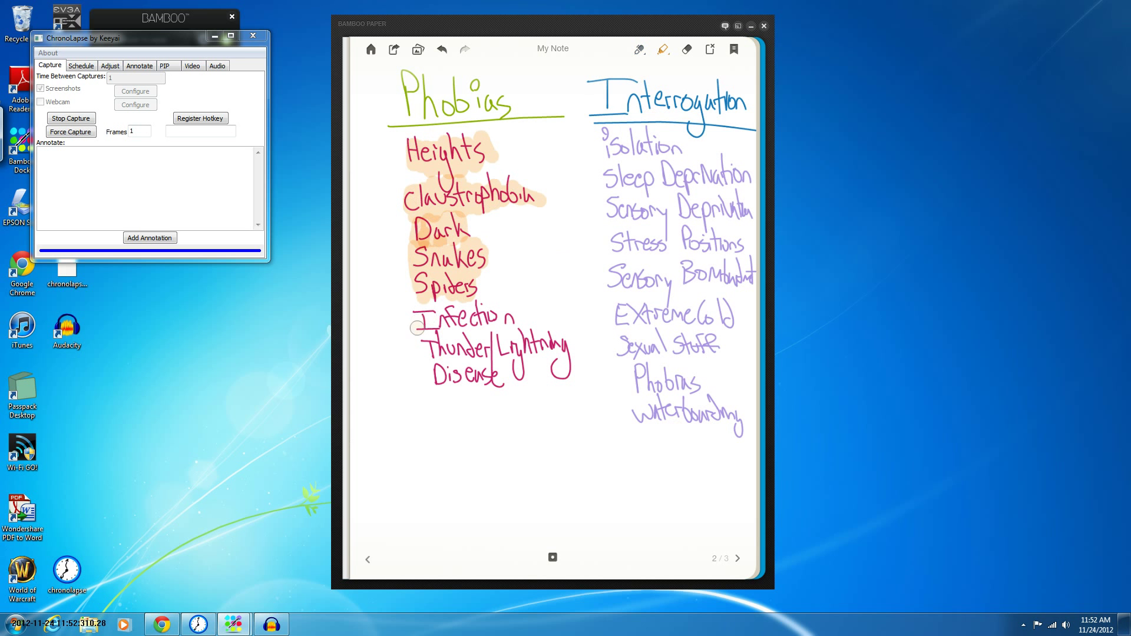
mouse_move(417, 328)
mouse_down()
mouse_move(420, 314)
mouse_move(500, 329)
mouse_up()
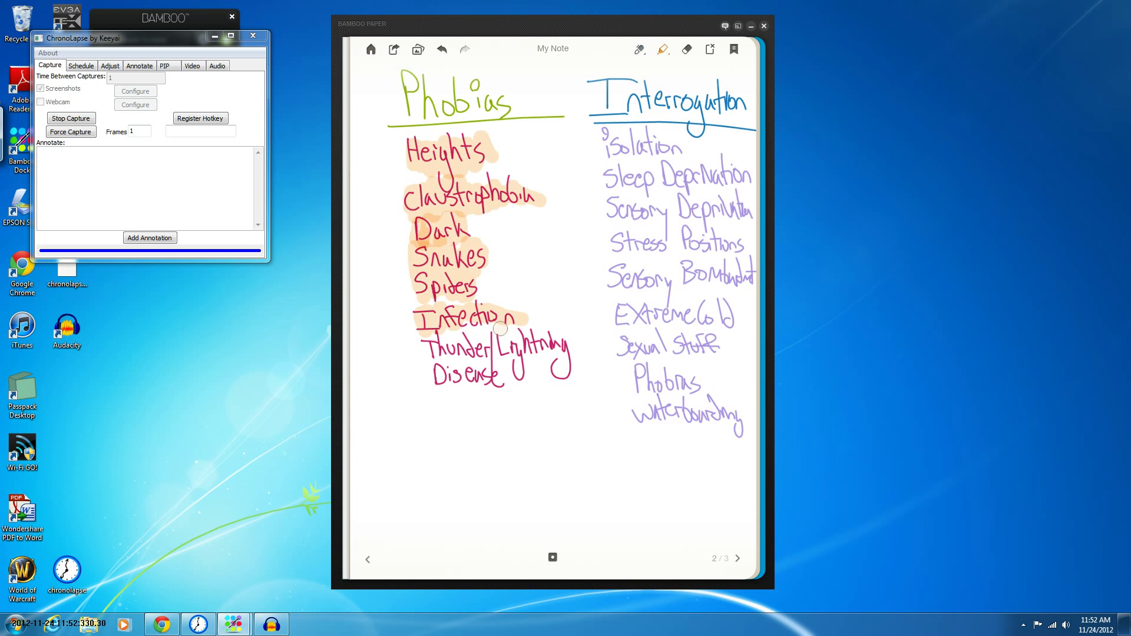
drag(431, 377, 504, 380)
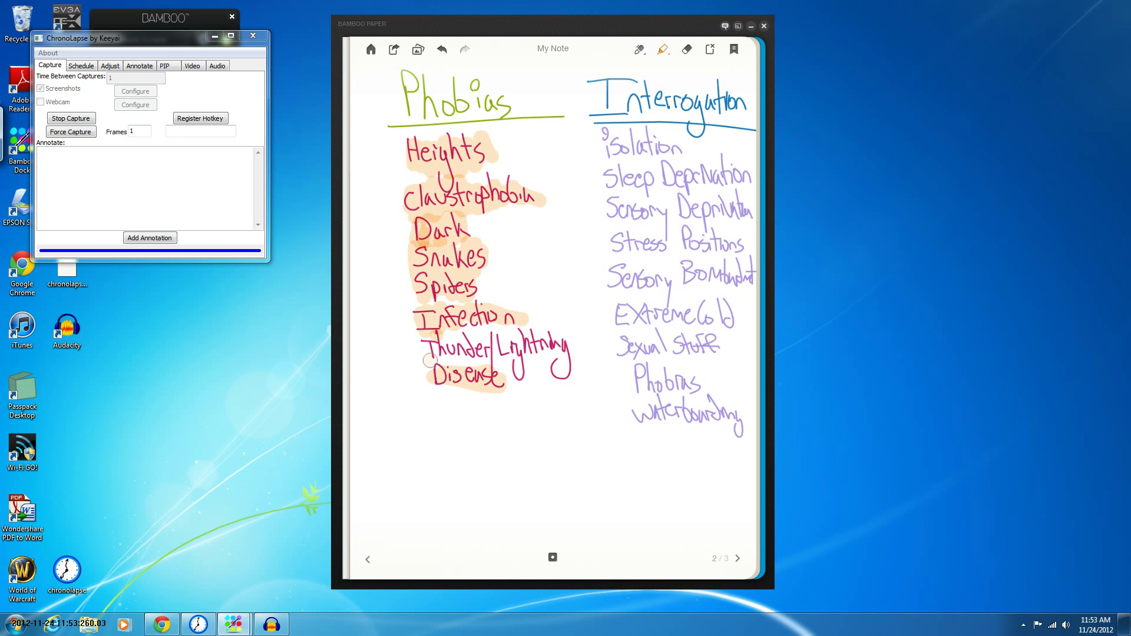
mouse_move(430, 360)
mouse_down()
mouse_move(558, 366)
mouse_move(477, 345)
mouse_up()
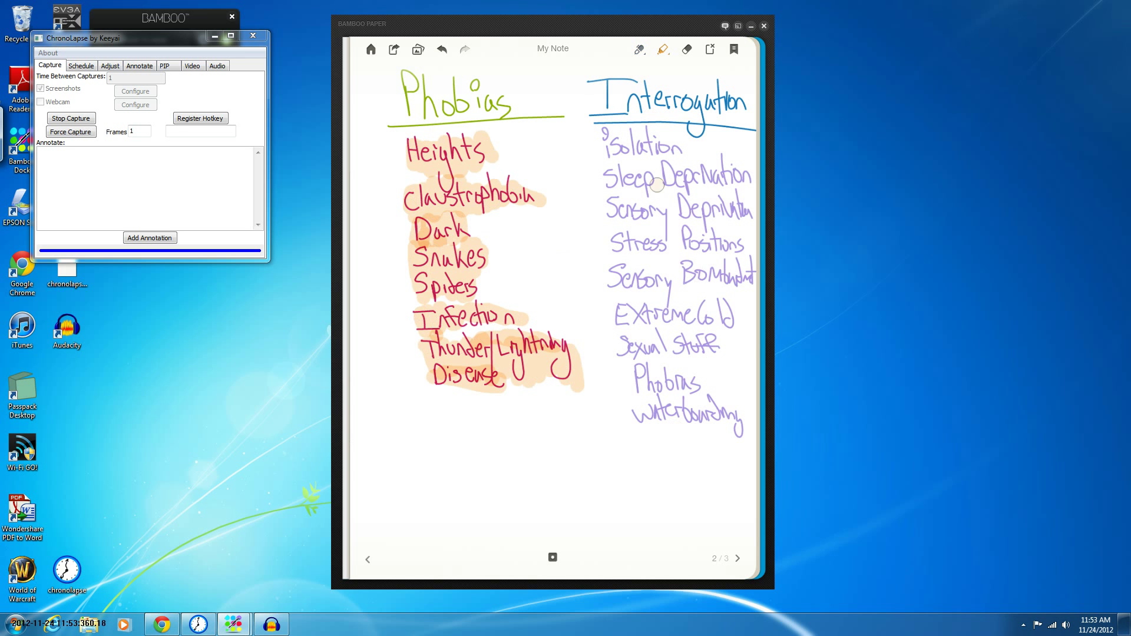
- Set the highlighter to green and highlight Phobias in the Interrogation list
click(663, 49)
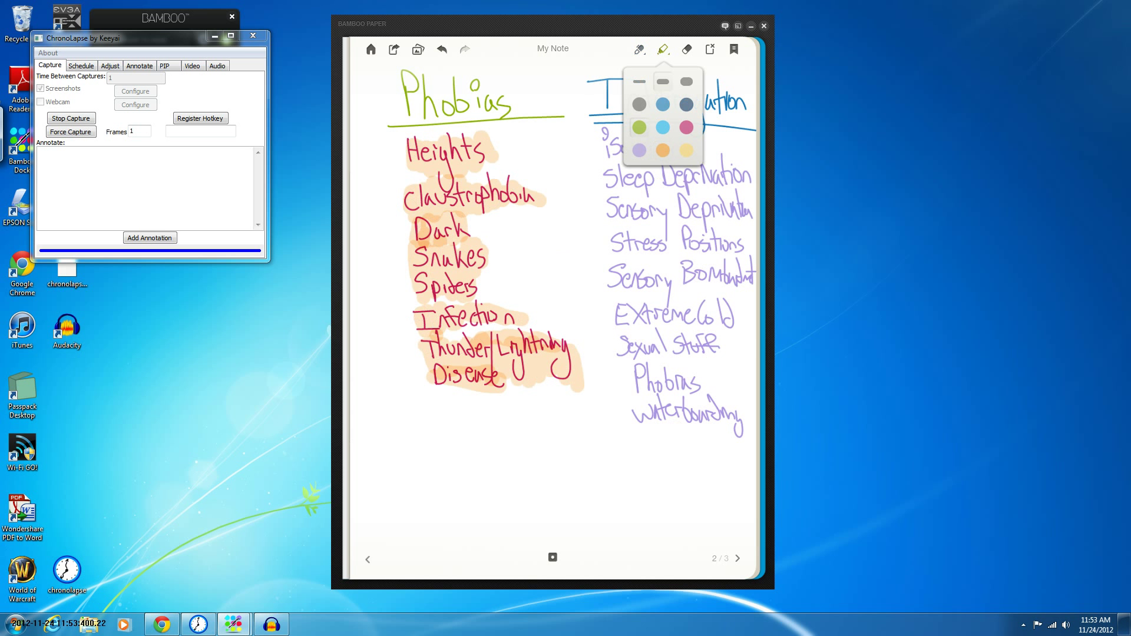
click(700, 206)
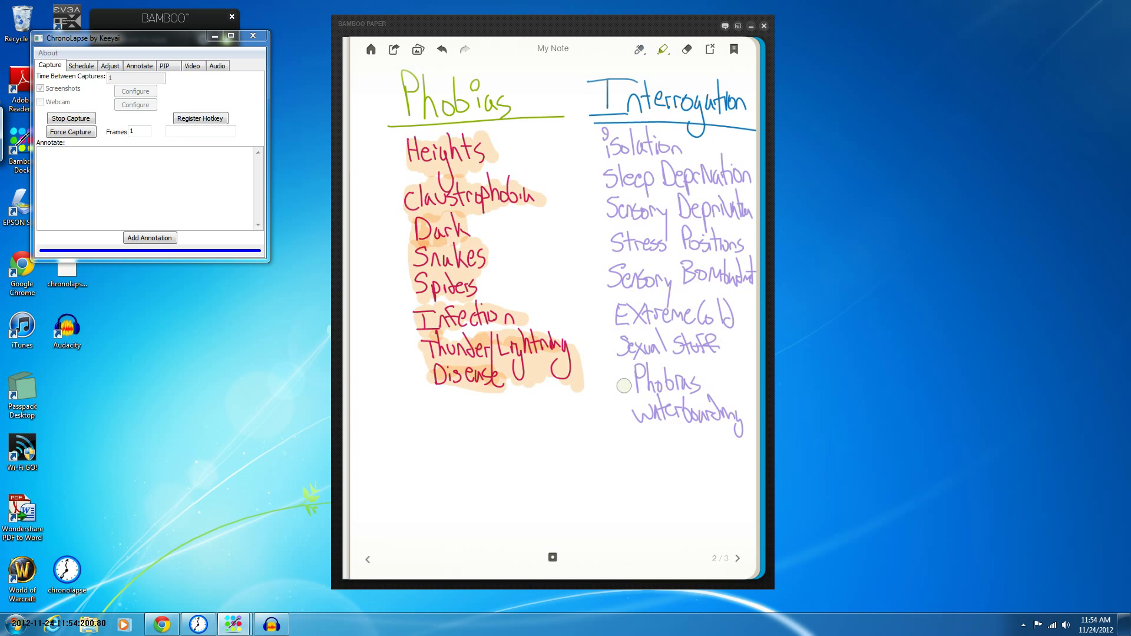
mouse_move(635, 370)
mouse_down()
mouse_move(652, 387)
mouse_move(700, 382)
mouse_up()
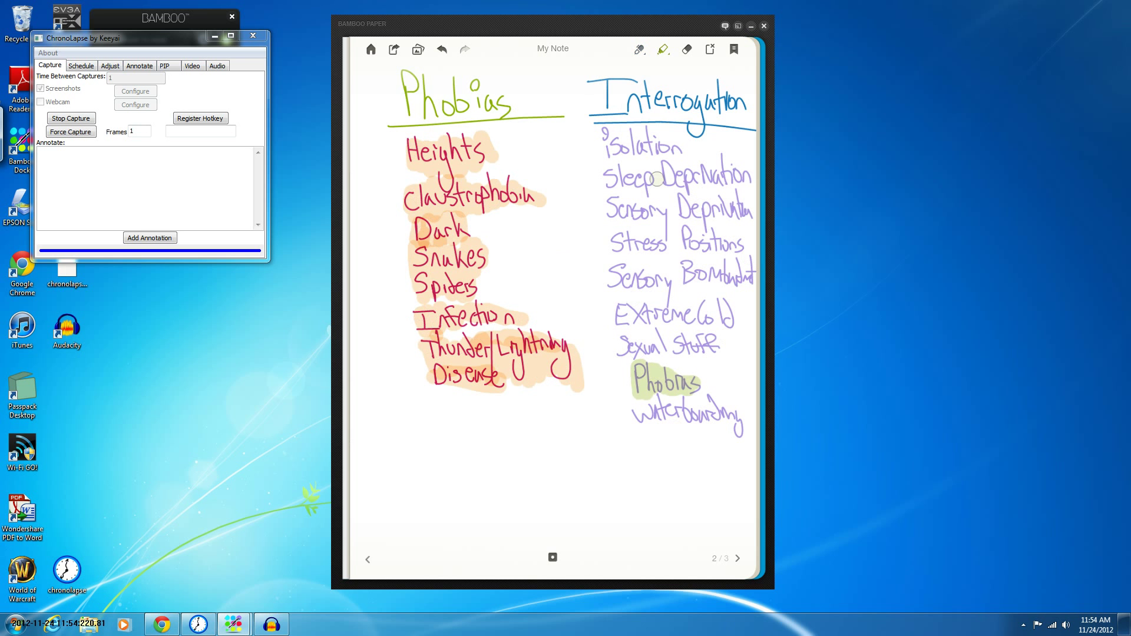
- Change the highlighter to blue and highlight waterboarding twice
click(663, 49)
click(663, 104)
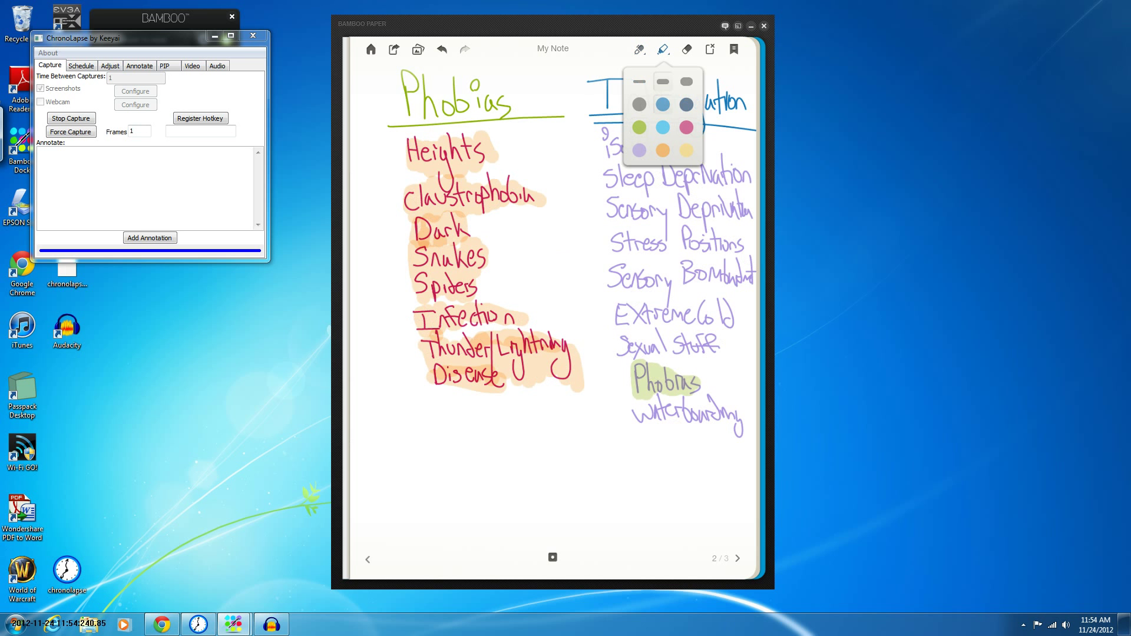
drag(636, 416, 744, 420)
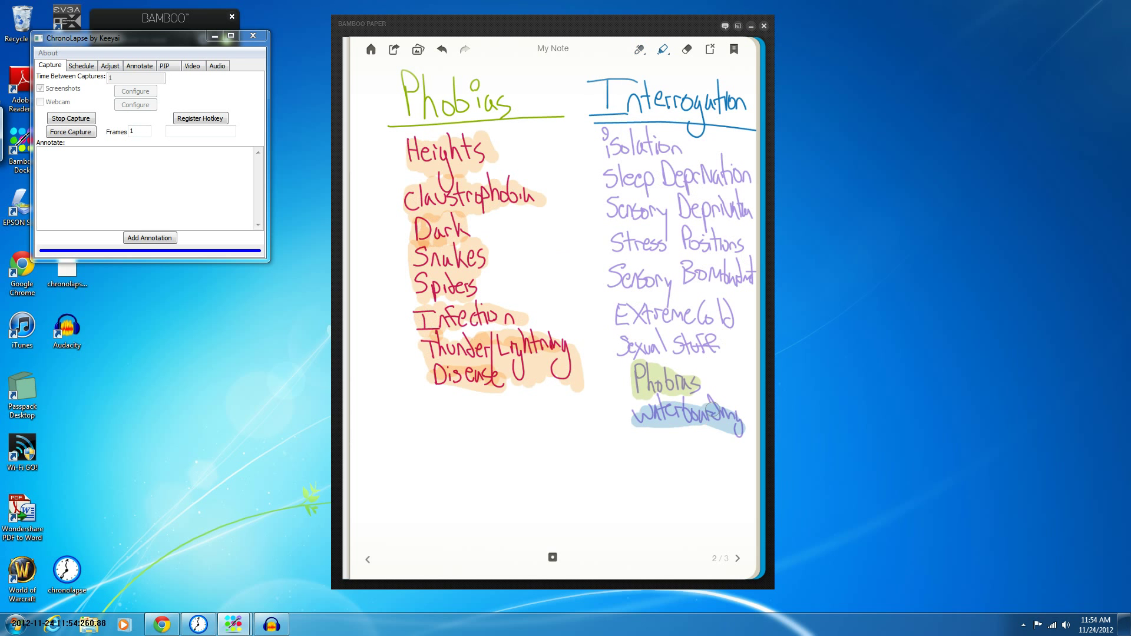
drag(637, 411, 730, 412)
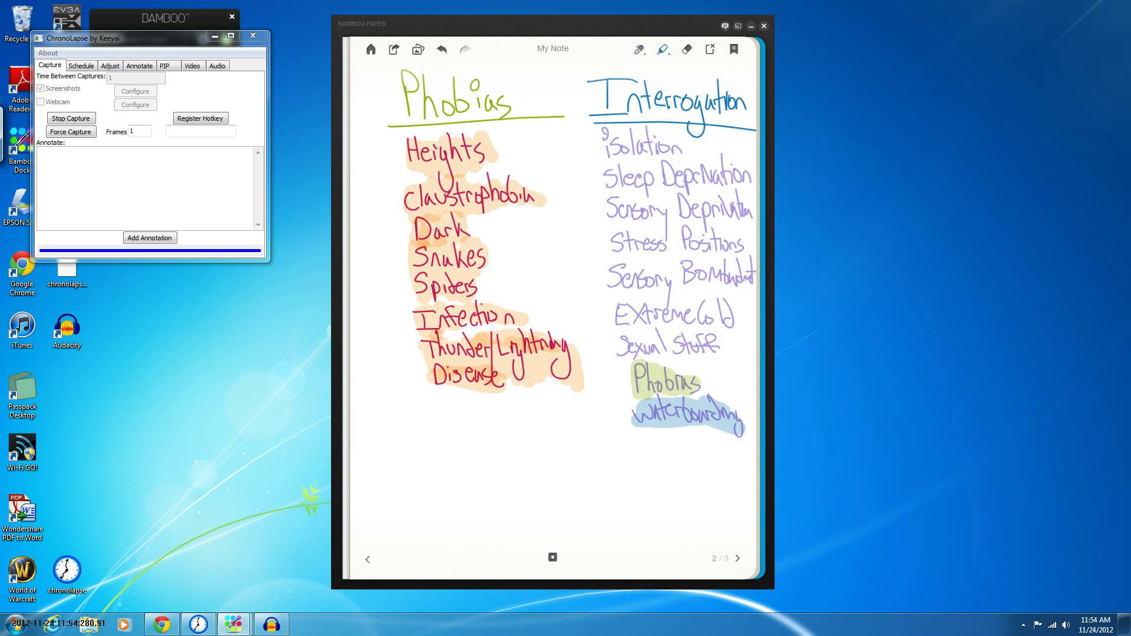
- Switch the pen colour to black
click(640, 49)
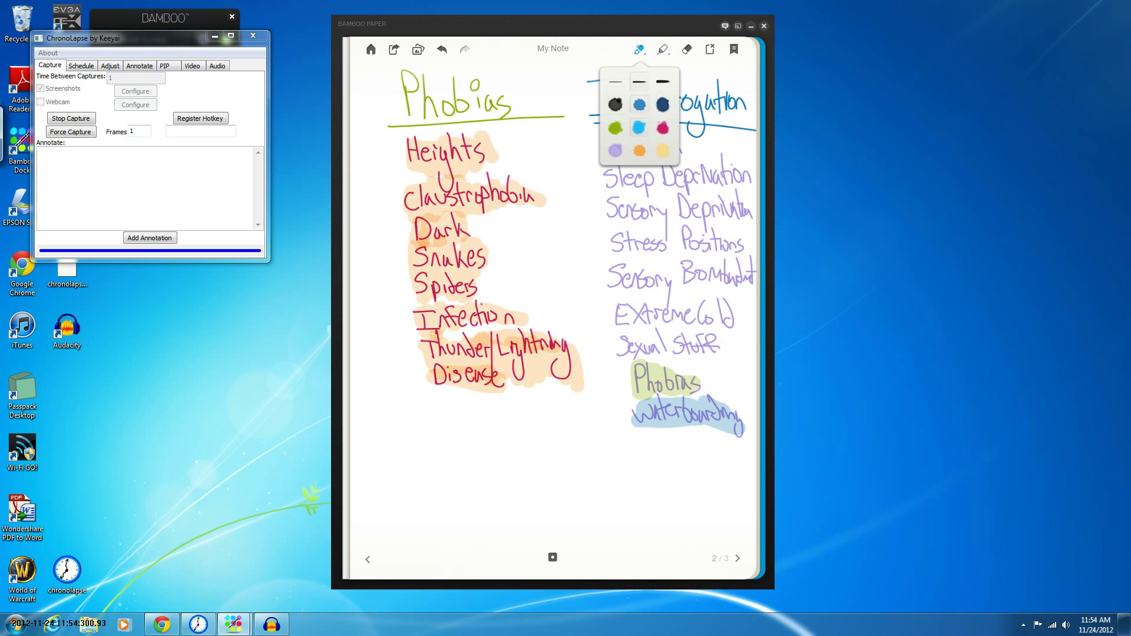
click(615, 104)
click(586, 447)
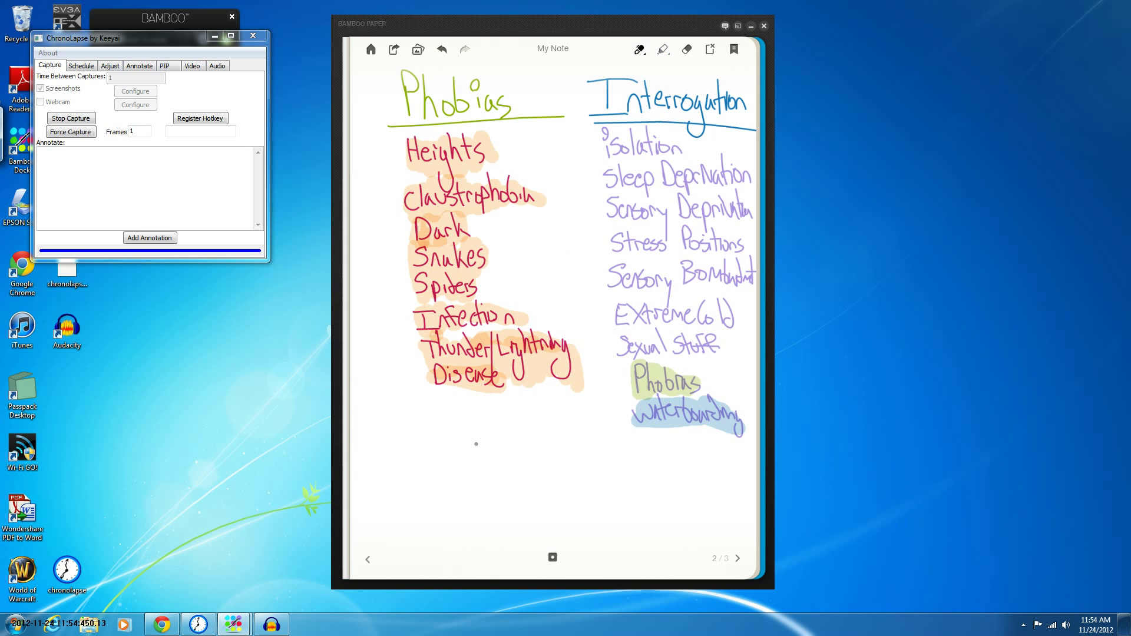
- Handwrite 'CIA Agent 14 Seconds' near the bottom, beneath both lists
drag(494, 465, 497, 504)
drag(504, 489, 559, 499)
drag(546, 488, 559, 486)
drag(568, 485, 607, 495)
drag(599, 478, 617, 472)
mouse_move(645, 465)
mouse_down()
mouse_move(648, 490)
mouse_move(670, 481)
mouse_up()
drag(664, 453, 667, 492)
mouse_move(701, 471)
mouse_down()
mouse_move(689, 500)
mouse_move(737, 490)
mouse_move(745, 500)
mouse_up()
drag(756, 485, 752, 464)
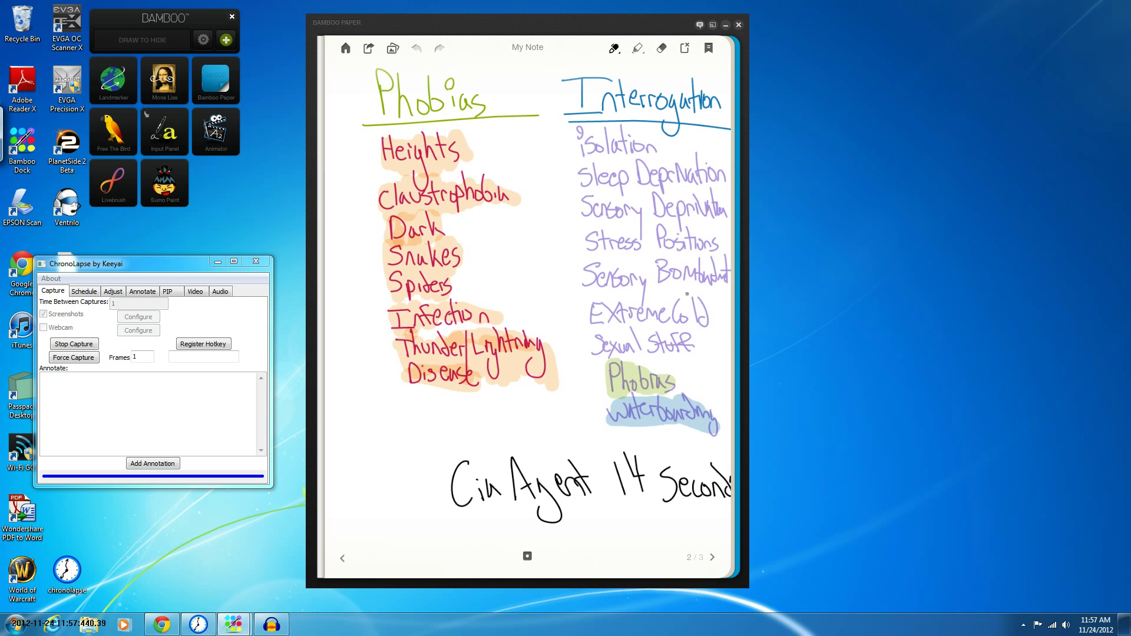
- Write 'Fatigue' with a dash pointing to Sensory Deprivation
click(614, 47)
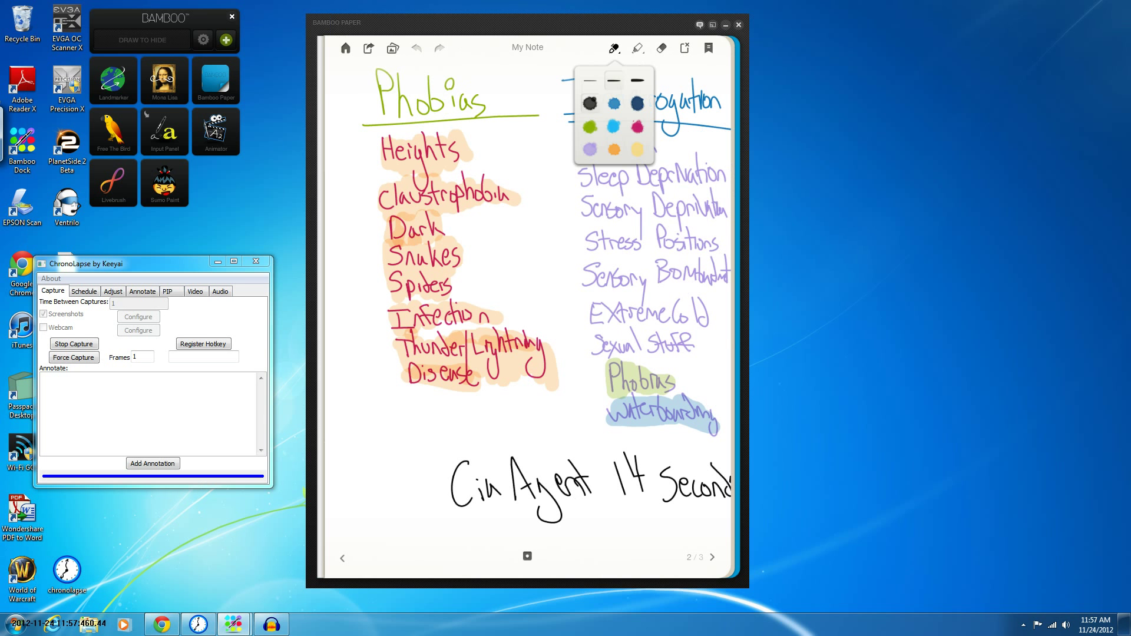
click(638, 362)
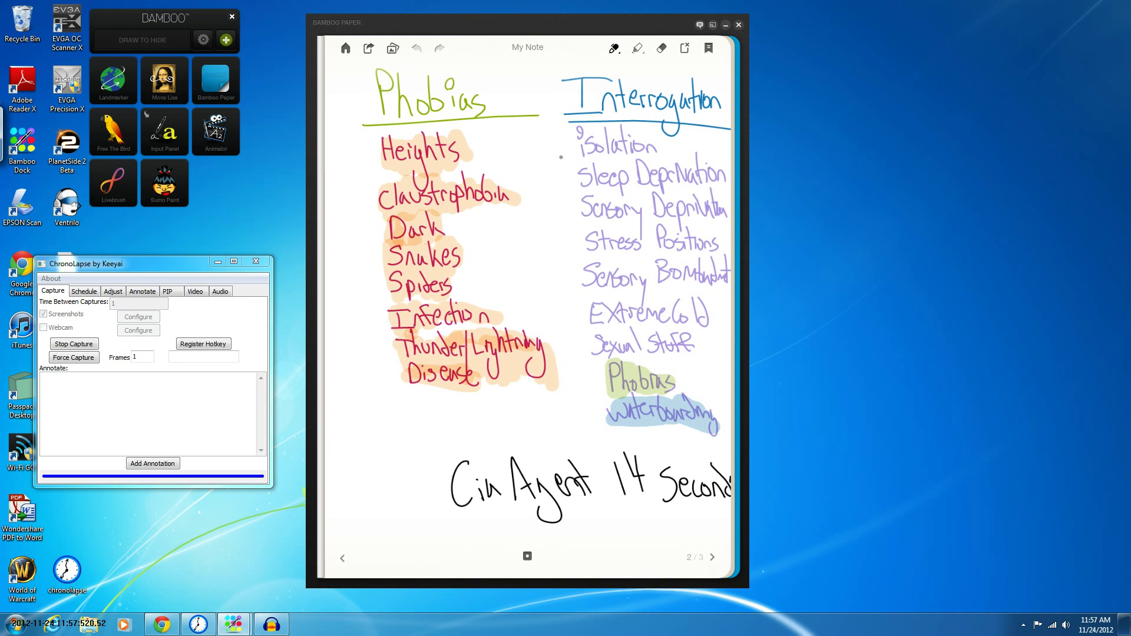
mouse_move(570, 184)
mouse_down()
mouse_move(537, 171)
mouse_move(498, 178)
mouse_move(521, 172)
mouse_up()
mouse_move(527, 161)
mouse_down()
mouse_move(536, 178)
mouse_move(558, 154)
mouse_up()
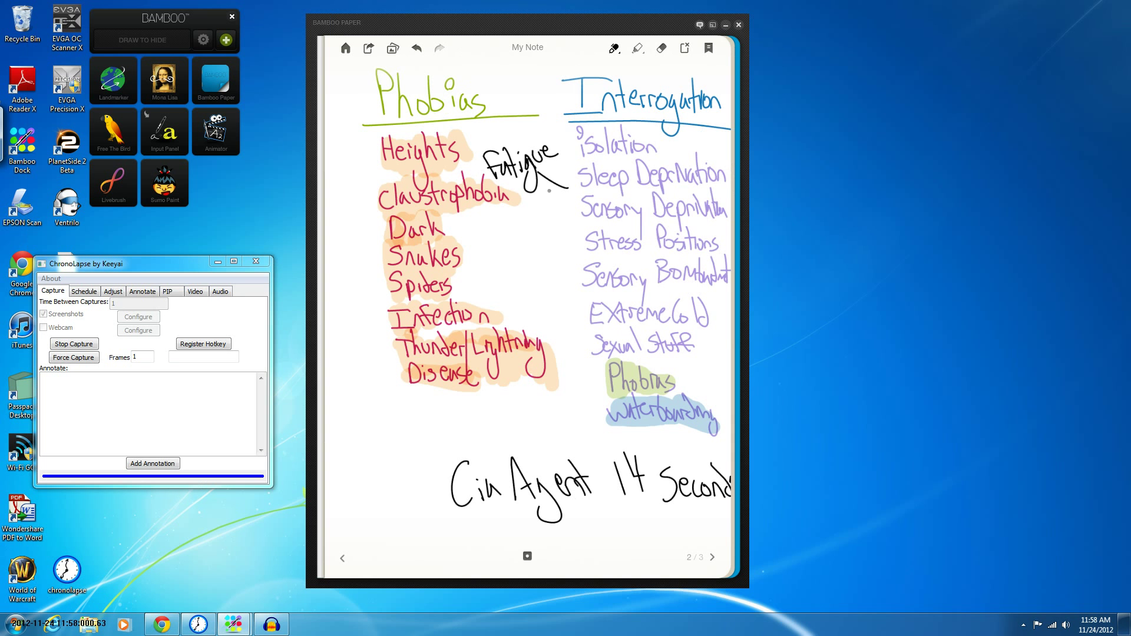
drag(569, 207, 534, 207)
- Write 'Nothing' and 'Strobe lights!' with a dash to Sensory Bombardment, undoing a stray stroke
mouse_move(465, 228)
mouse_down()
mouse_move(481, 213)
mouse_move(523, 230)
mouse_up()
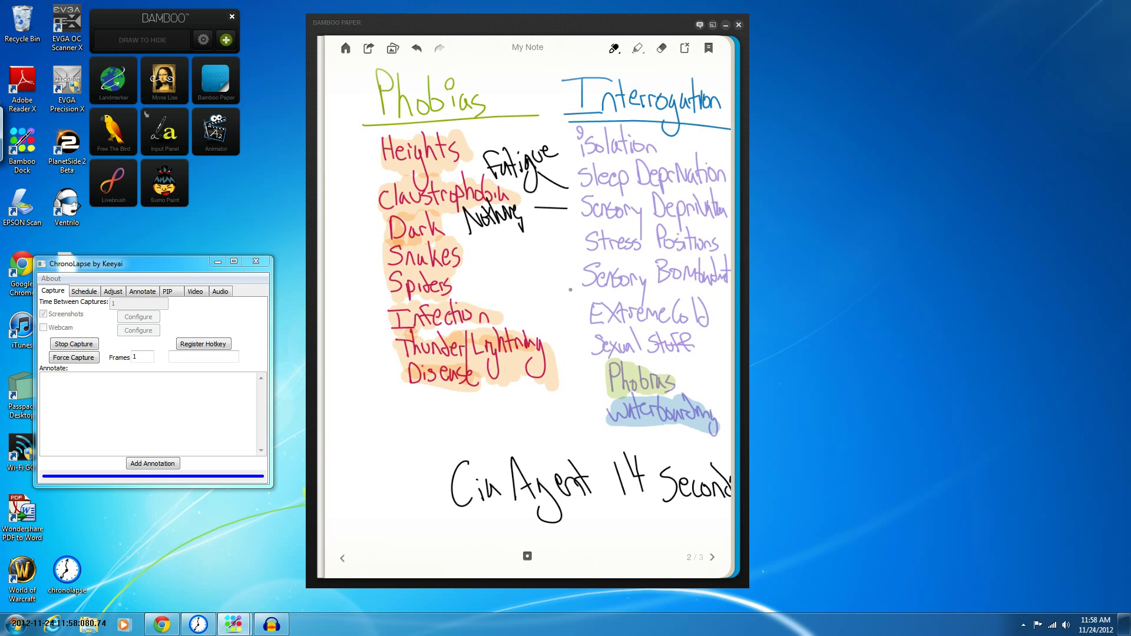
drag(575, 287, 556, 282)
mouse_move(489, 272)
mouse_down()
mouse_move(504, 287)
mouse_move(540, 274)
mouse_move(565, 243)
mouse_move(565, 258)
mouse_up()
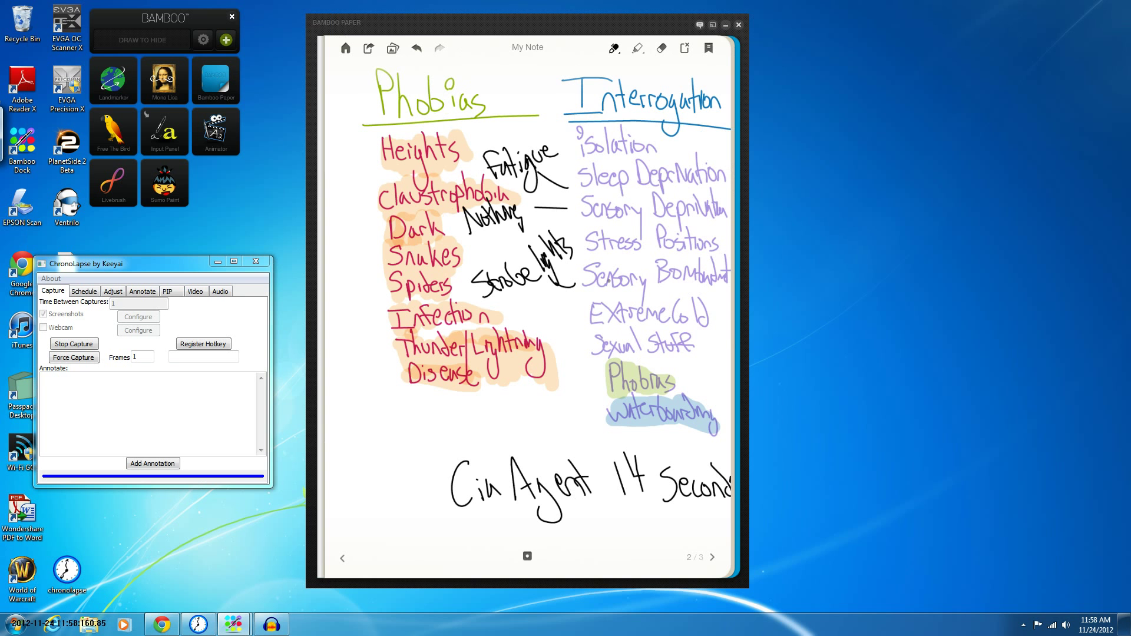
drag(581, 225, 578, 239)
drag(487, 242, 494, 246)
key(ctrl+z)
- Add a dash toward Extreme Cold and an arrow from Phobias to 'Howling, Moans, Shrieks'
mouse_move(535, 316)
mouse_down()
mouse_move(567, 316)
mouse_move(525, 307)
mouse_move(553, 300)
mouse_up()
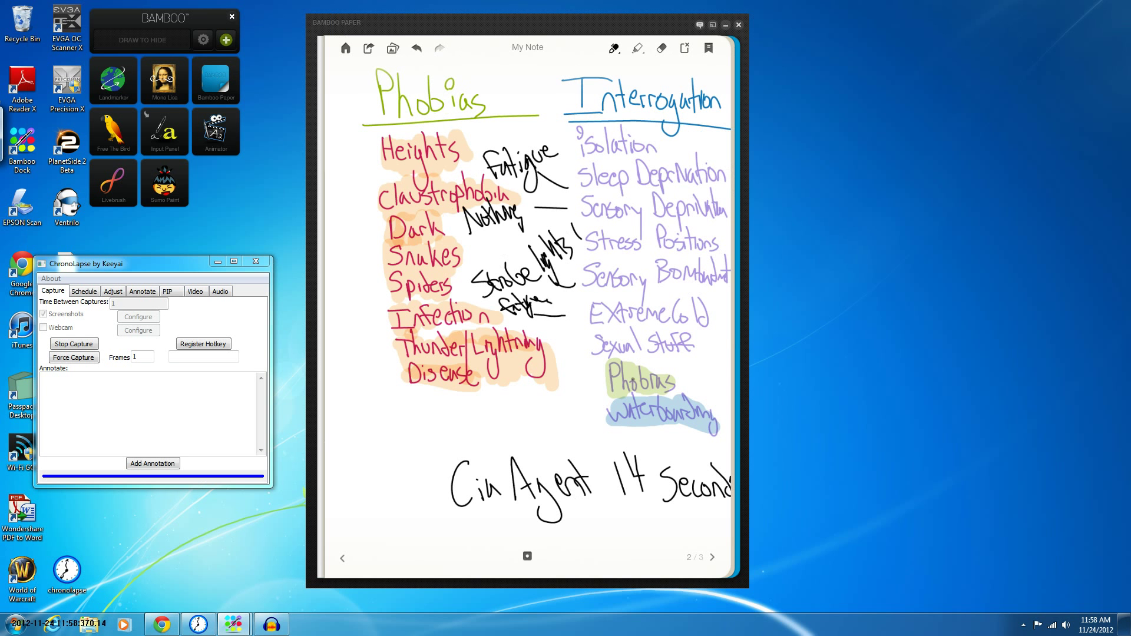
mouse_move(577, 367)
mouse_down()
mouse_move(591, 371)
mouse_move(572, 368)
mouse_move(387, 461)
mouse_up()
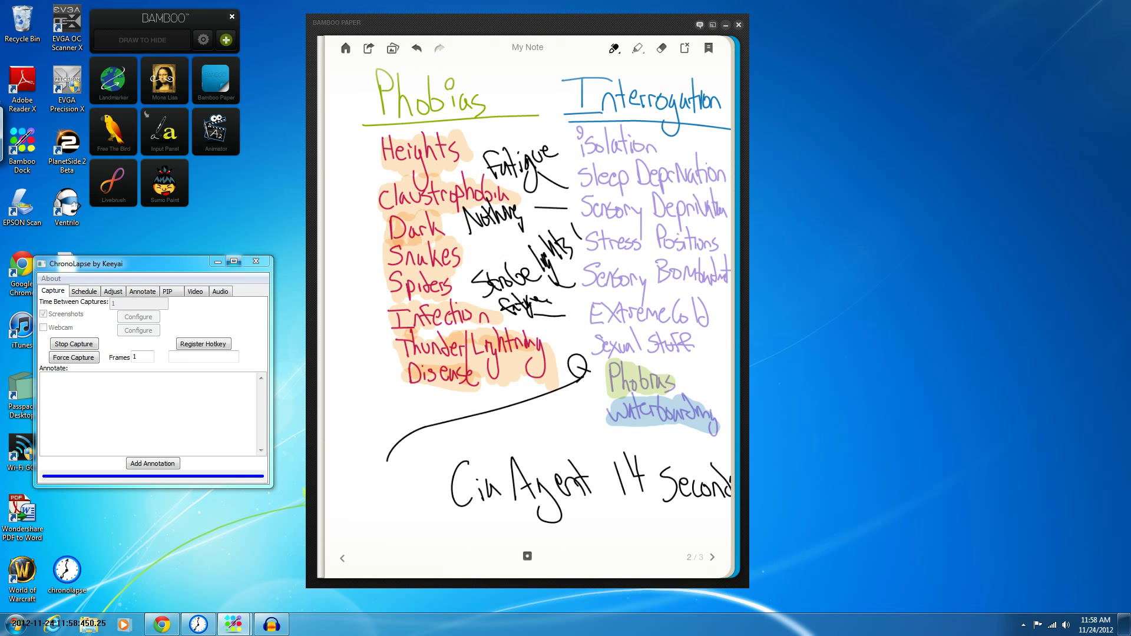
drag(333, 469, 353, 500)
mouse_move(356, 484)
mouse_down()
mouse_move(394, 479)
mouse_move(416, 506)
mouse_move(409, 450)
mouse_move(509, 425)
mouse_move(518, 448)
mouse_up()
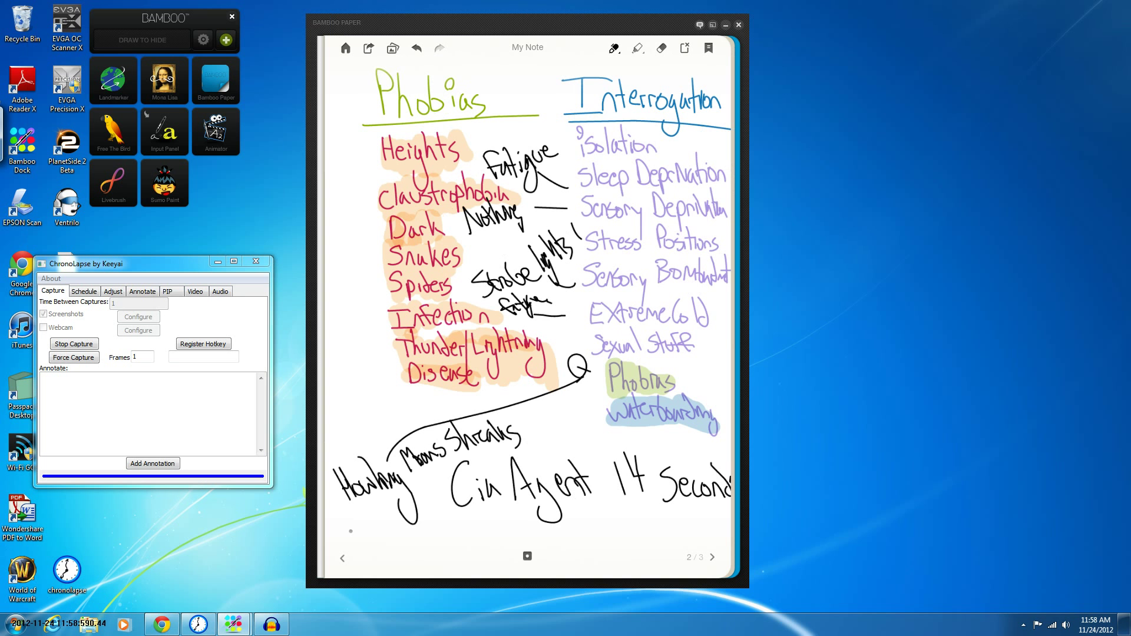
mouse_move(342, 521)
mouse_down()
mouse_move(369, 528)
mouse_move(411, 506)
mouse_move(416, 529)
mouse_up()
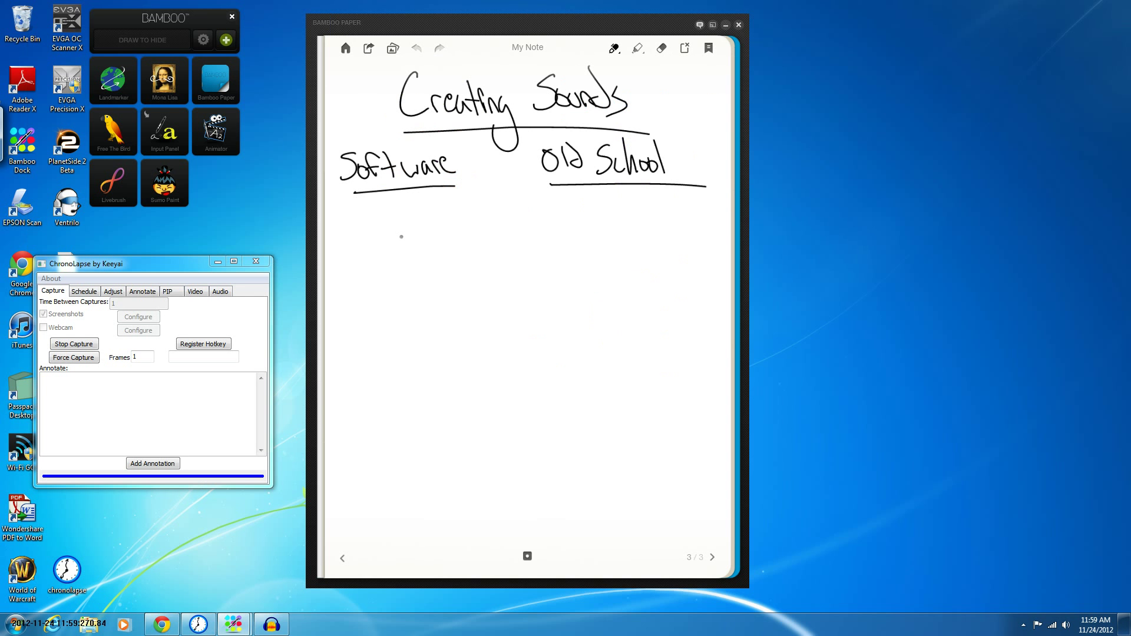
- Write 'Dark Wave Studios' under the Software heading
drag(355, 214, 413, 245)
click(421, 241)
mouse_move(421, 213)
mouse_down()
mouse_move(420, 234)
mouse_move(436, 216)
mouse_up()
drag(438, 229, 480, 238)
drag(491, 213, 518, 237)
drag(521, 224, 541, 234)
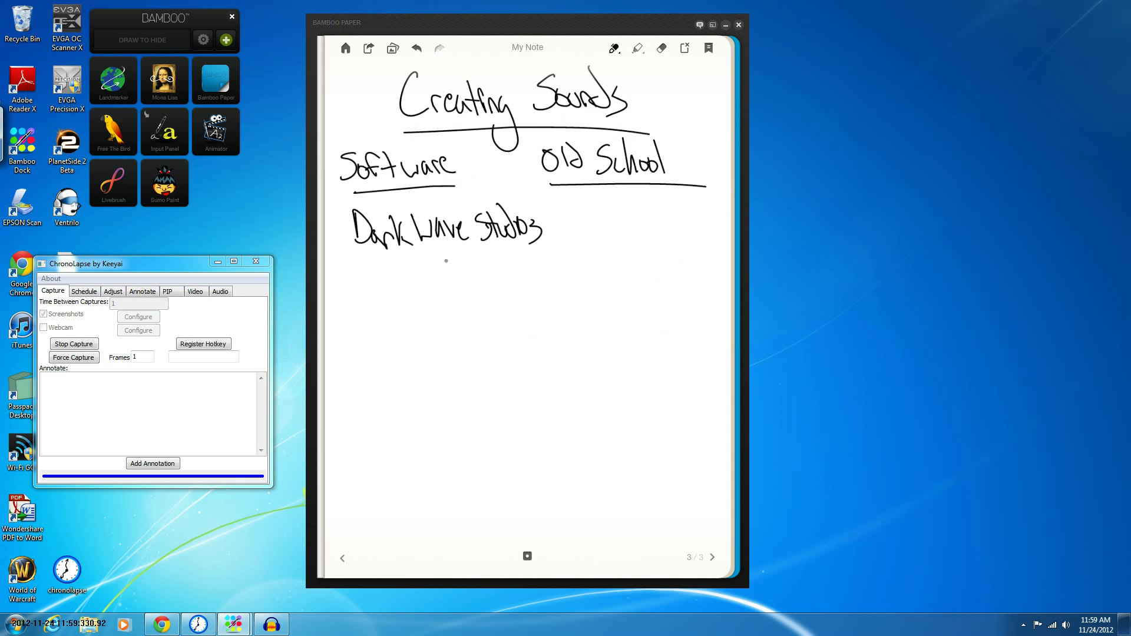
- Write 'Fruity Loops' below it, undo a stray stroke, and strike both names through
drag(374, 268, 361, 295)
drag(364, 287, 403, 297)
mouse_move(406, 264)
mouse_down()
mouse_move(410, 294)
mouse_move(434, 307)
mouse_up()
mouse_move(439, 259)
mouse_down()
mouse_move(458, 285)
mouse_move(473, 276)
mouse_up()
drag(476, 272, 487, 280)
drag(494, 271, 494, 291)
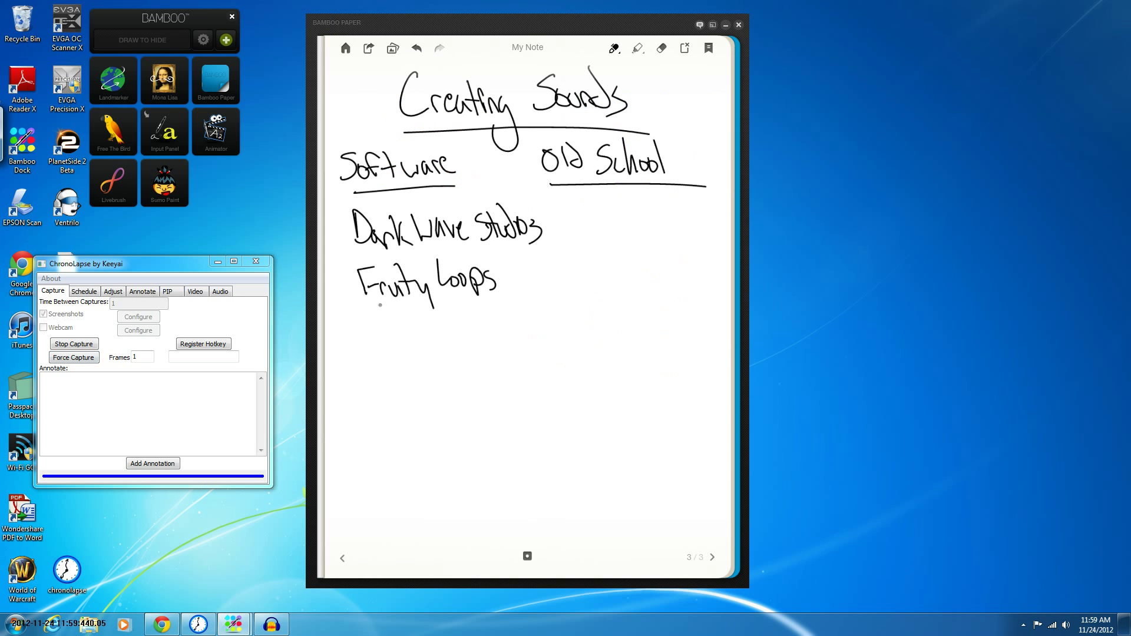
key(ctrl+z)
drag(357, 238, 510, 231)
drag(352, 290, 489, 287)
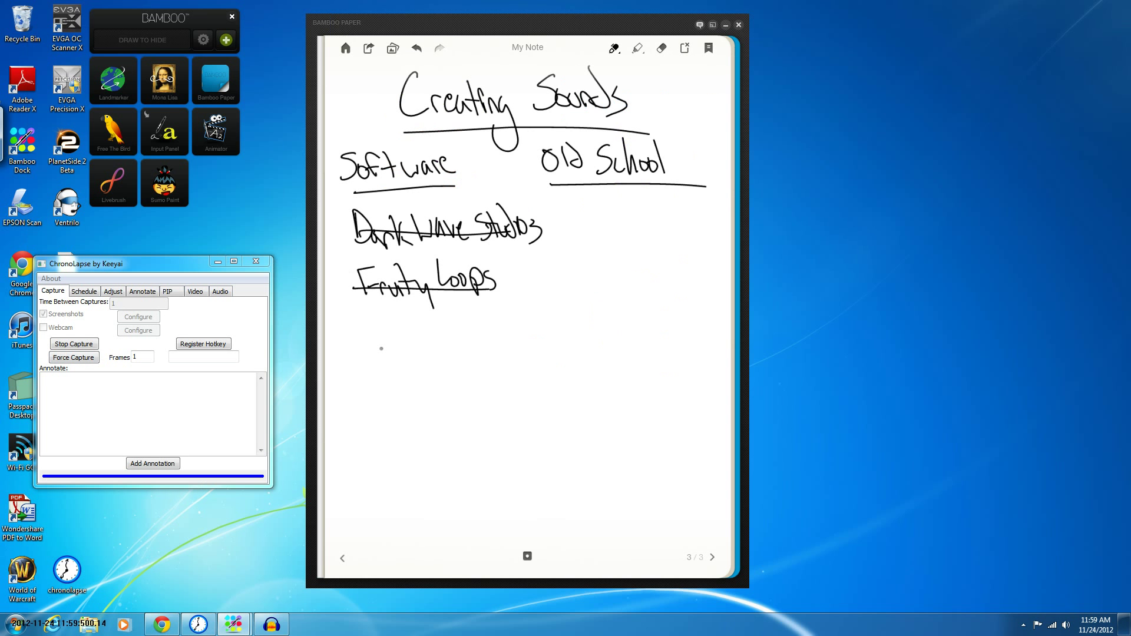
- Write BFXR and SFXR beneath the crossed-out names, undoing a misplaced stroke
drag(348, 318, 352, 352)
drag(398, 307, 378, 346)
drag(380, 328, 431, 342)
drag(435, 309, 405, 343)
mouse_move(443, 340)
mouse_down()
mouse_move(448, 313)
mouse_move(463, 337)
mouse_up()
mouse_move(396, 357)
mouse_down()
mouse_move(400, 381)
mouse_move(363, 426)
mouse_up()
mouse_move(373, 393)
mouse_down()
mouse_move(392, 424)
mouse_move(421, 417)
mouse_up()
mouse_move(384, 406)
mouse_down()
mouse_move(439, 418)
mouse_move(413, 420)
mouse_up()
key(ctrl+z)
drag(437, 416, 465, 416)
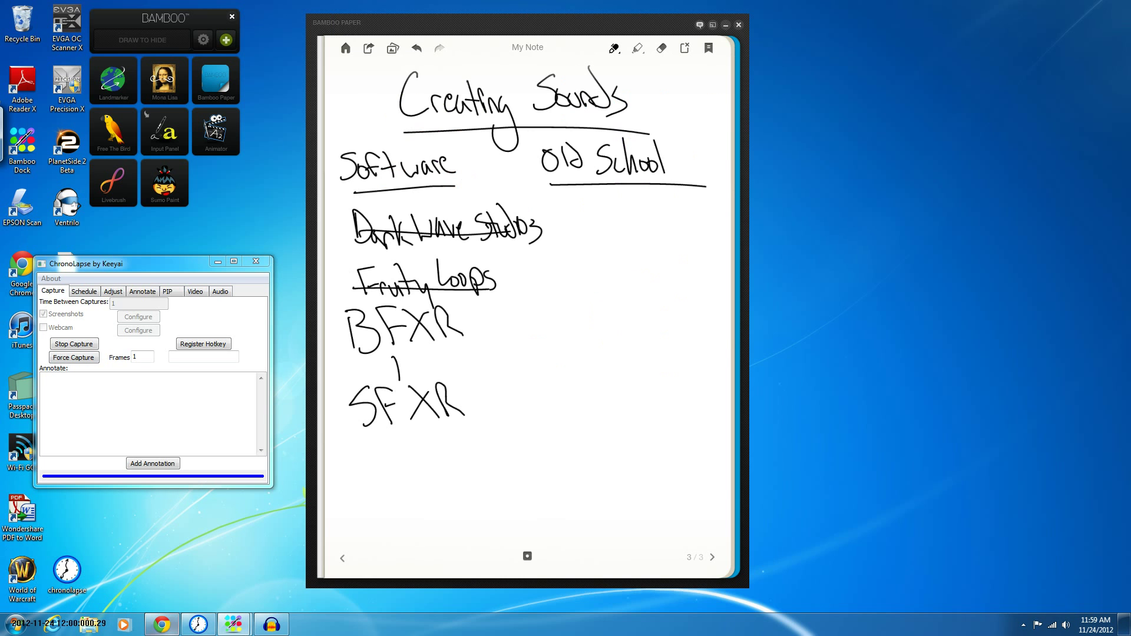
key(alt+Tab)
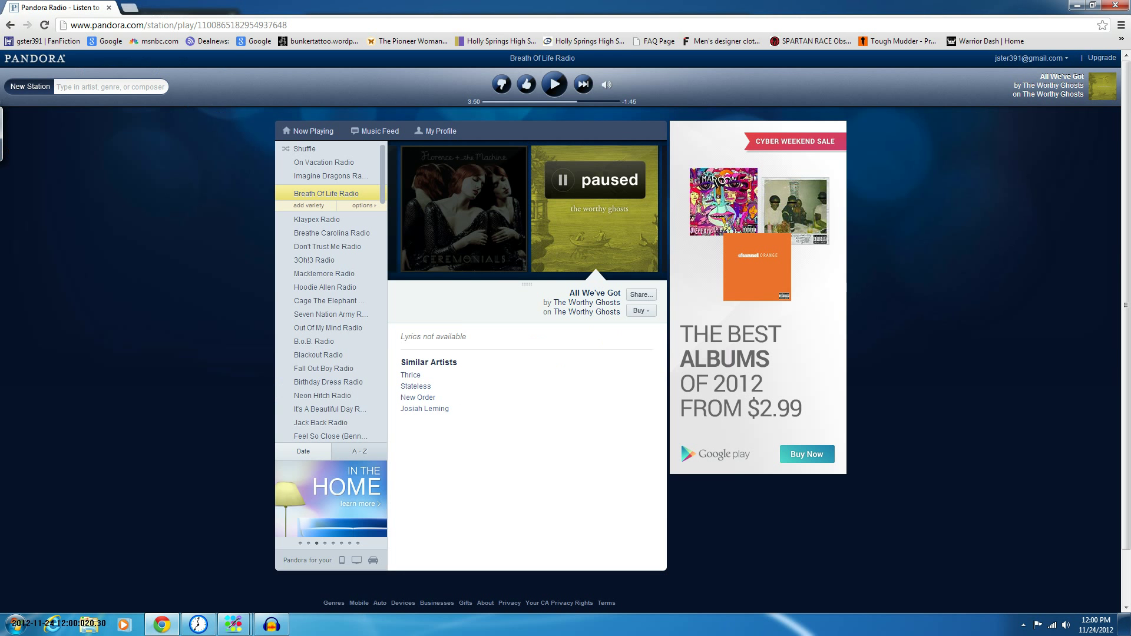
- Search 'bfxr' in a new Chrome tab and open bfxr.net
key(ctrl+t)
text(bfxr)
key(Return)
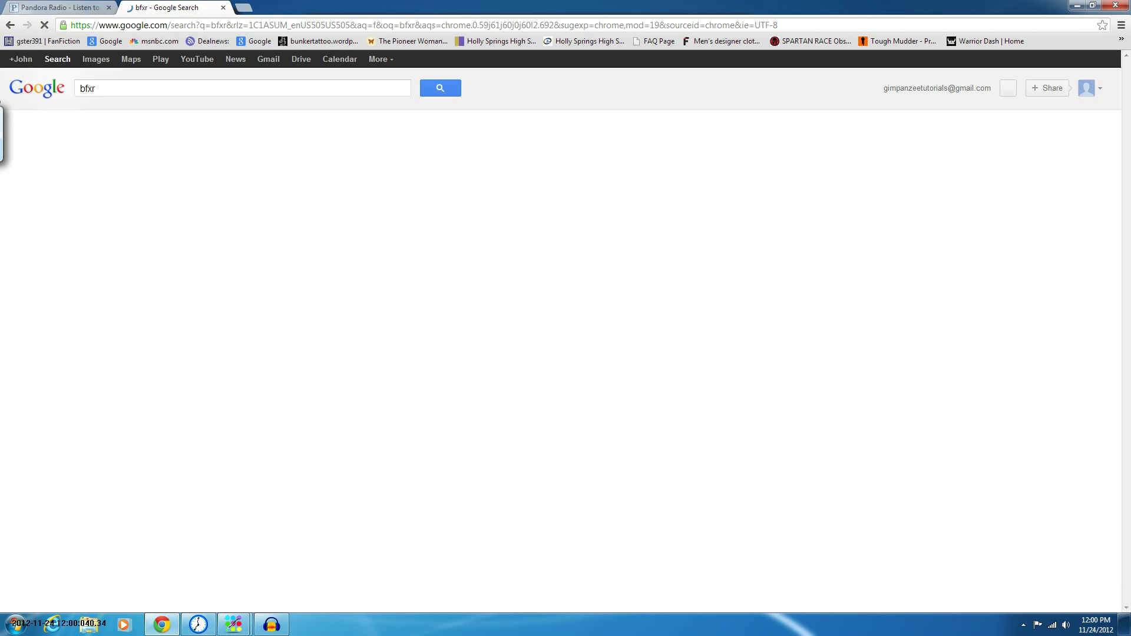
click(165, 165)
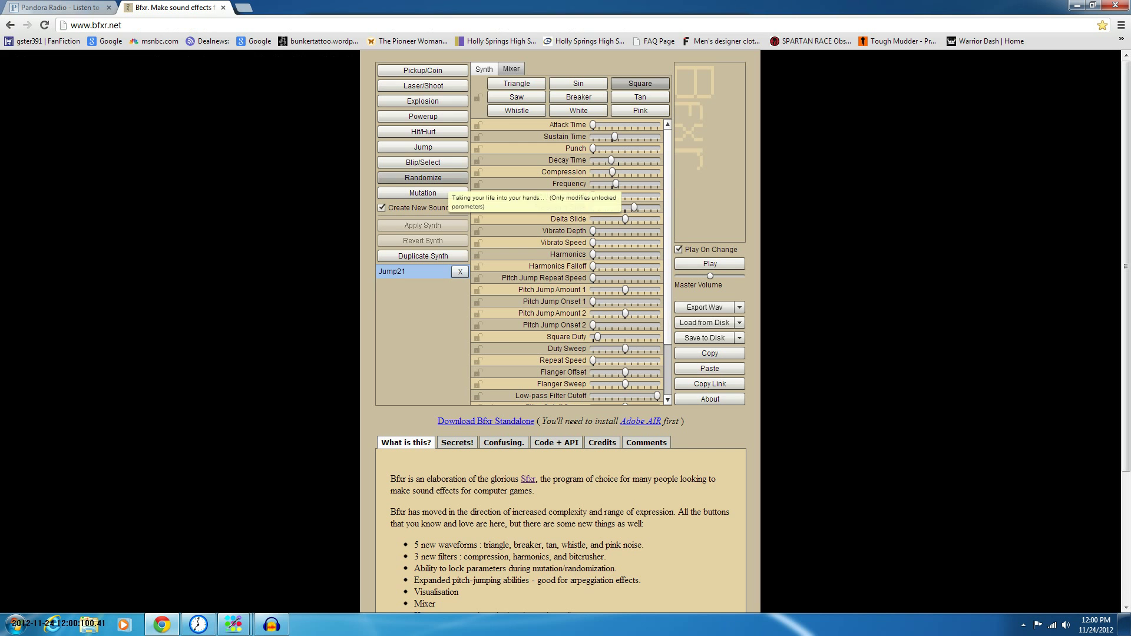
- Generate Randomize, Jump, Powerup, Explosion and Laser_Shoot sounds, then lengthen Laser_Shoot's attack time
click(423, 177)
click(423, 147)
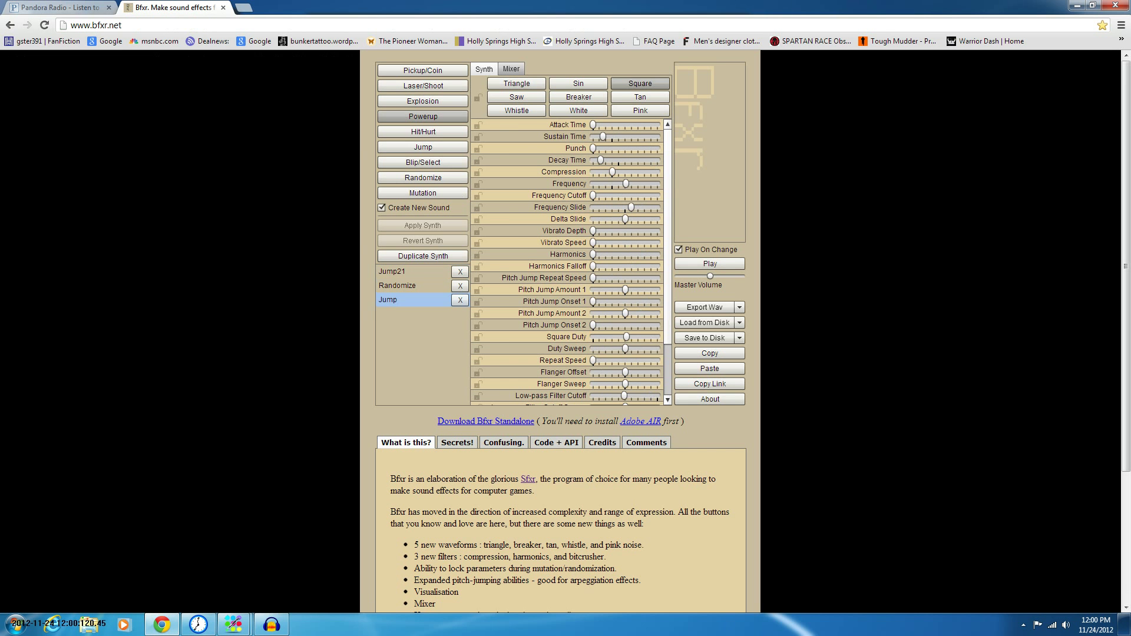
click(423, 116)
click(423, 101)
click(423, 86)
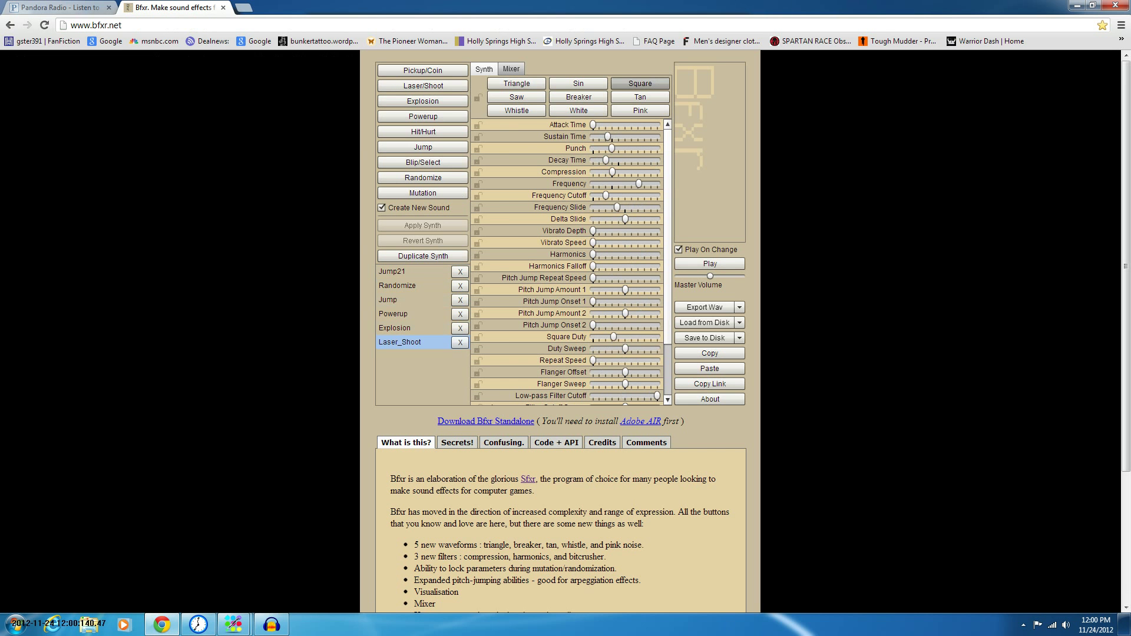
drag(593, 125, 593, 125)
drag(594, 124, 623, 125)
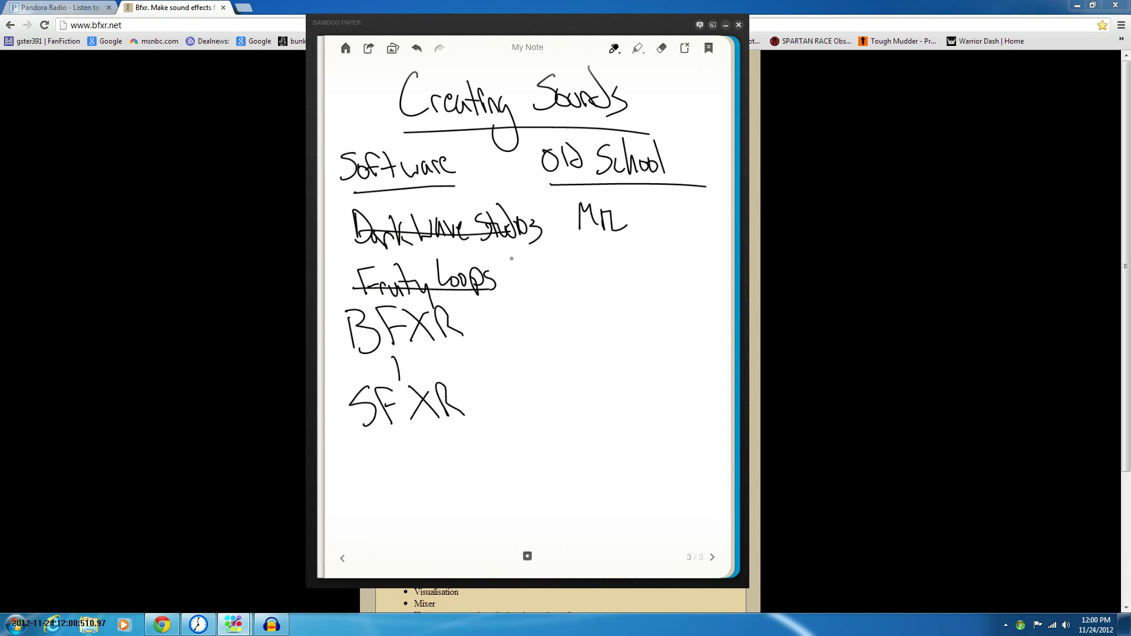
- Write 'Library' under Mic, sketch boxes branching from it, and write 'Audacity' below SFXR
mouse_move(536, 267)
mouse_down()
mouse_move(537, 296)
mouse_move(557, 293)
mouse_up()
mouse_move(565, 295)
mouse_down()
mouse_move(596, 284)
mouse_move(632, 318)
mouse_up()
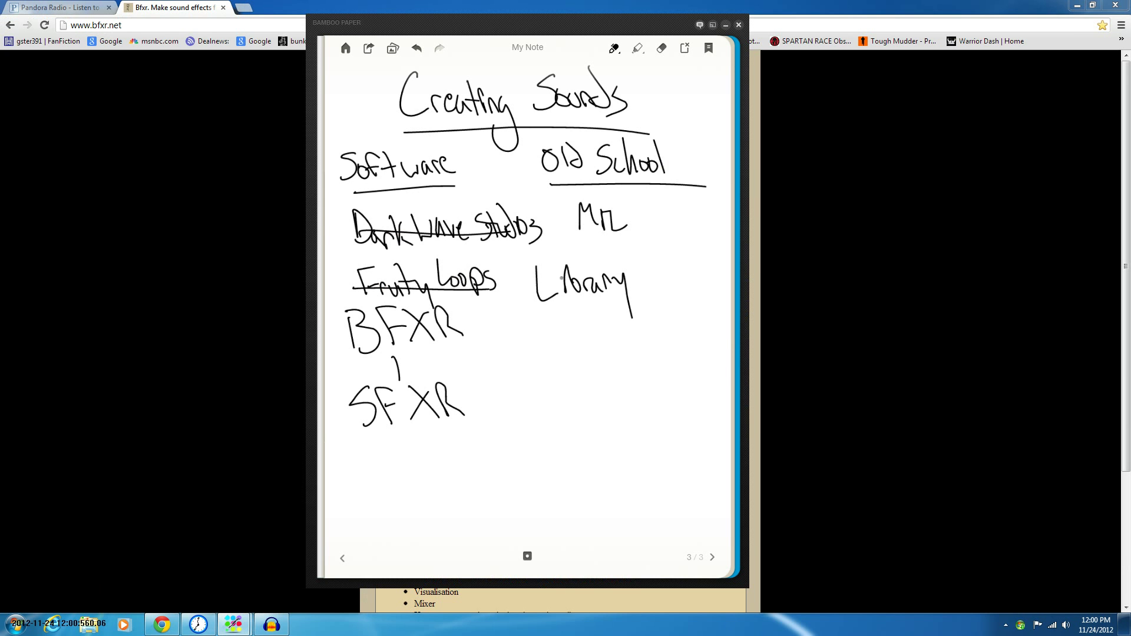
drag(562, 278, 563, 273)
mouse_move(522, 349)
mouse_down()
mouse_move(541, 371)
mouse_move(583, 340)
mouse_move(642, 367)
mouse_up()
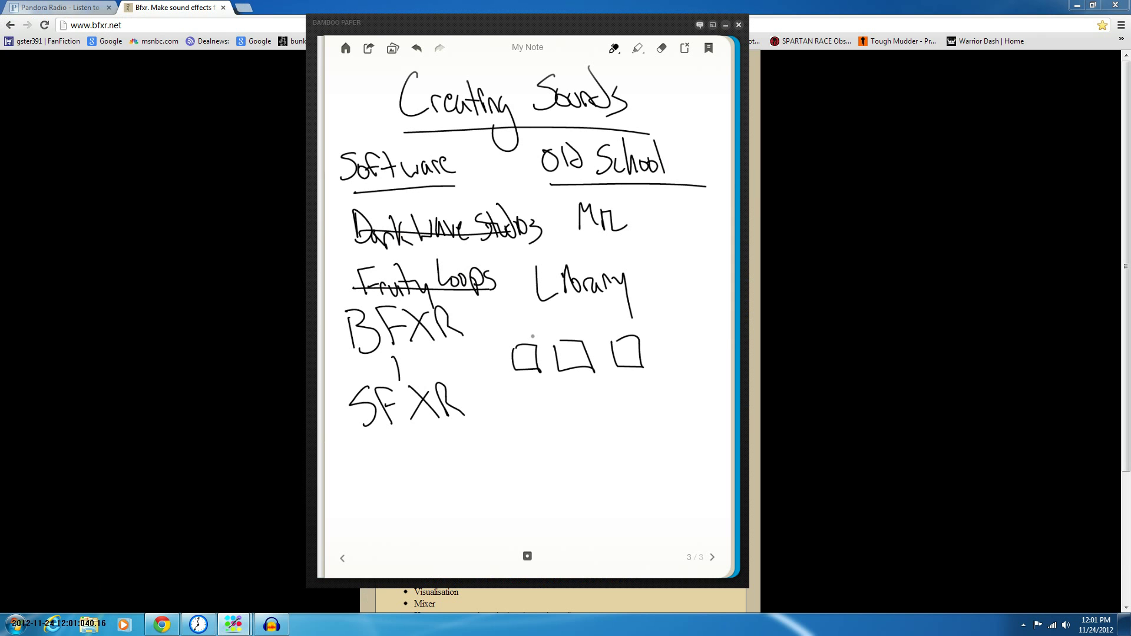
mouse_move(526, 345)
mouse_down()
mouse_move(574, 323)
mouse_move(620, 342)
mouse_up()
drag(513, 301, 522, 292)
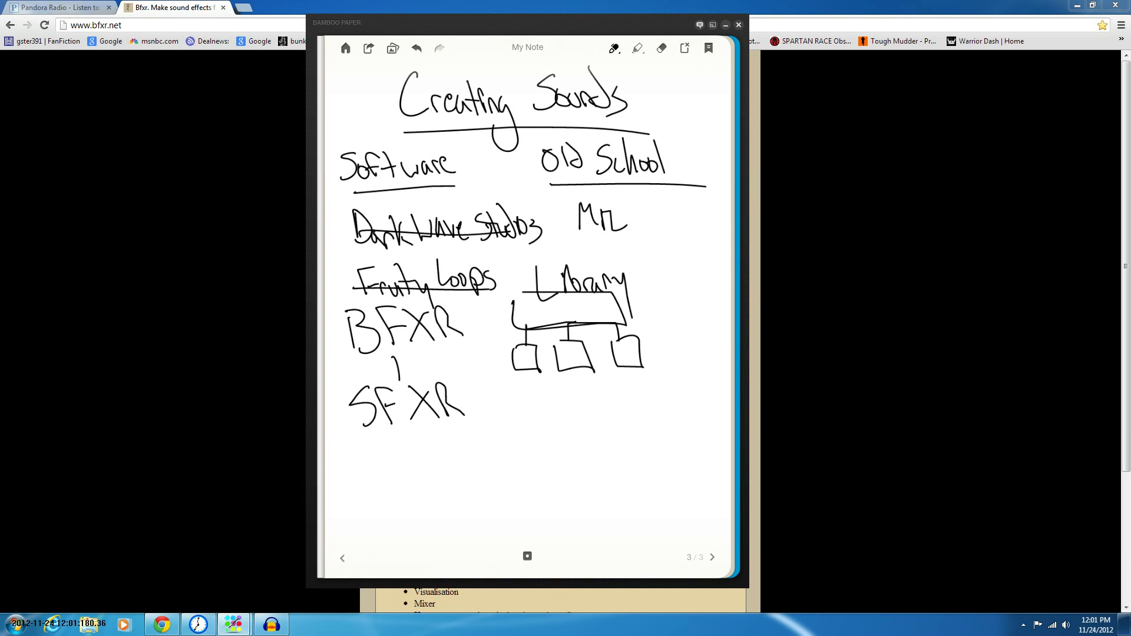
mouse_move(364, 507)
mouse_down()
mouse_move(441, 484)
mouse_move(494, 526)
mouse_up()
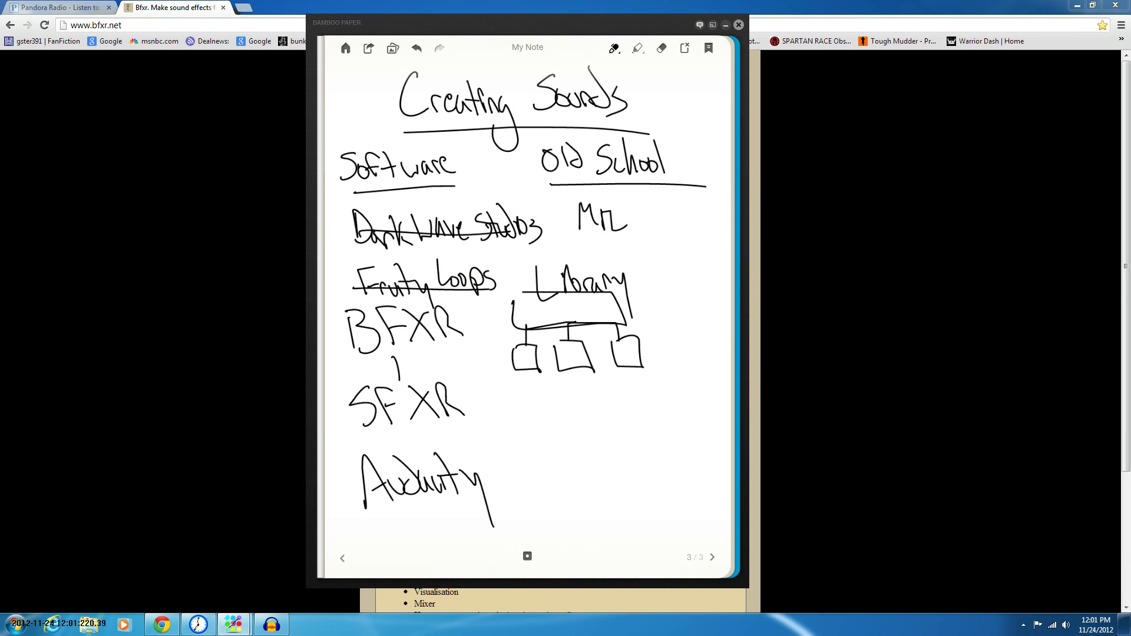
- Close Bamboo Paper and minimize Chrome to bring the Audacity recording forward
click(738, 24)
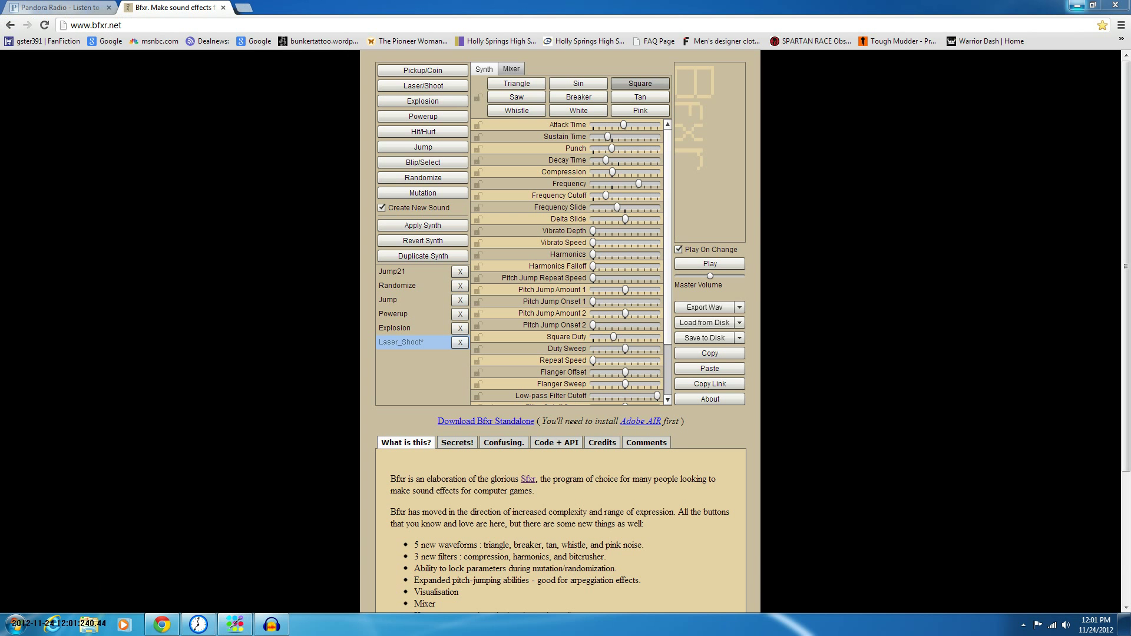
click(1076, 5)
key(alt+Tab)
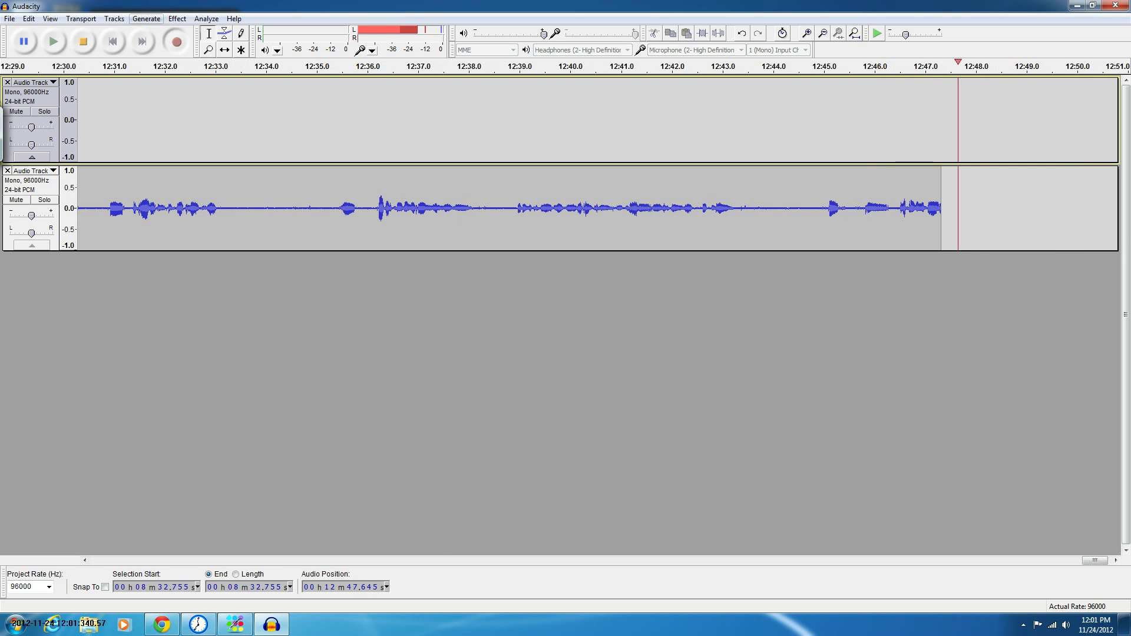
- Browse down Audacity's Effect menu, then dismiss it
key(alt+c)
key(Down)
key(Down)
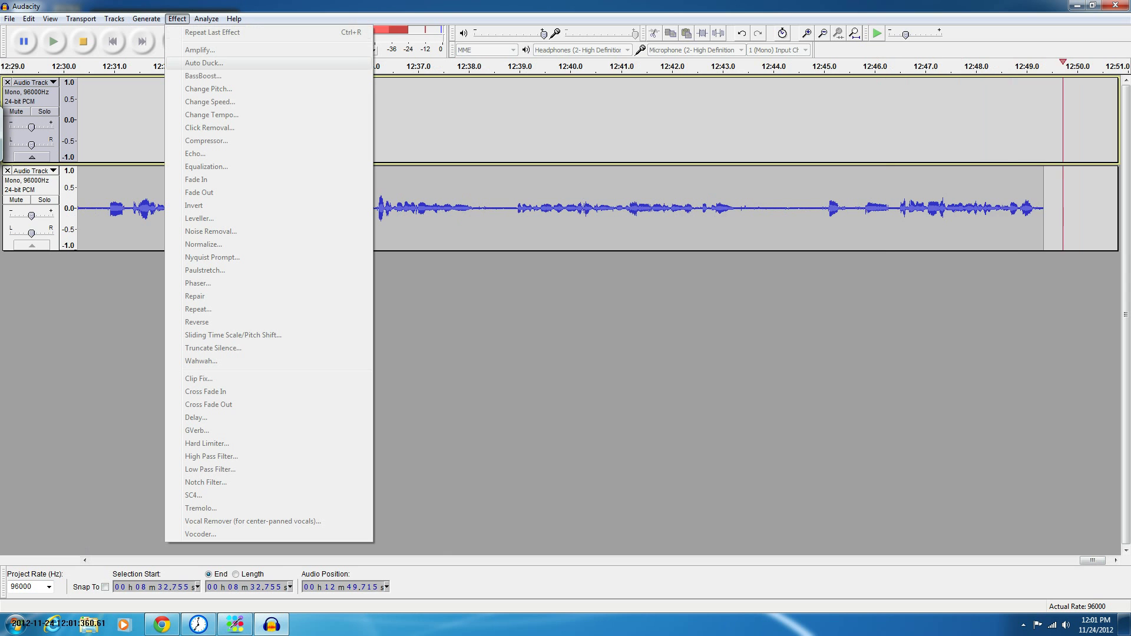
key(Down)
key(Down)
key(Down)
key(Down)
key(Down)
key(Down)
key(Down)
key(Down)
key(Down)
key(Down)
key(Down)
key(Down)
key(Down)
key(Down)
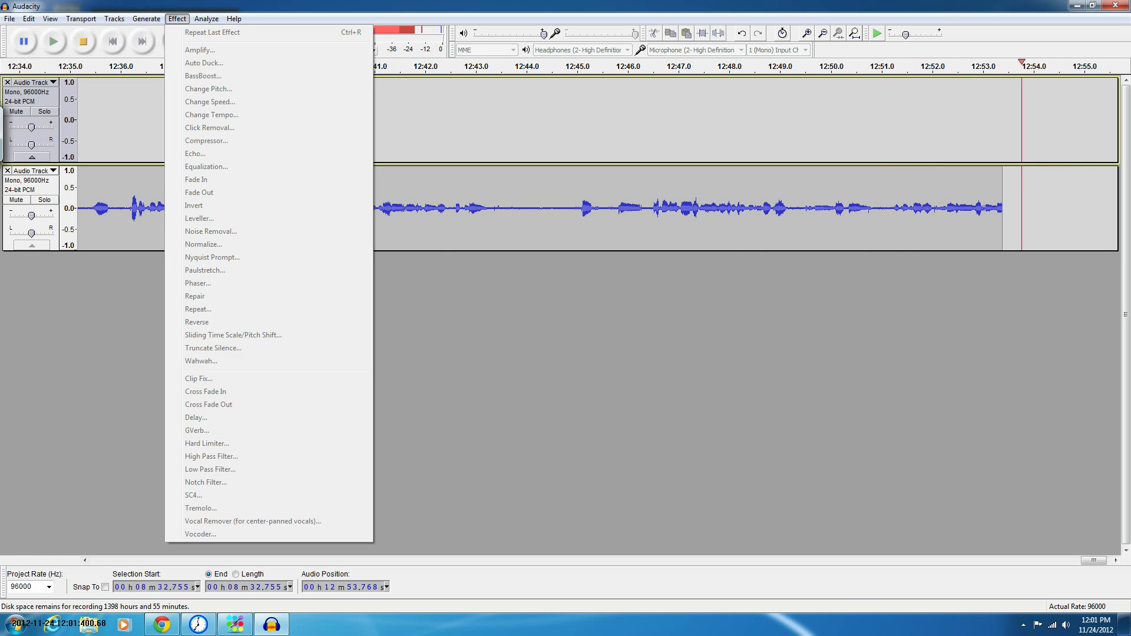
click(454, 292)
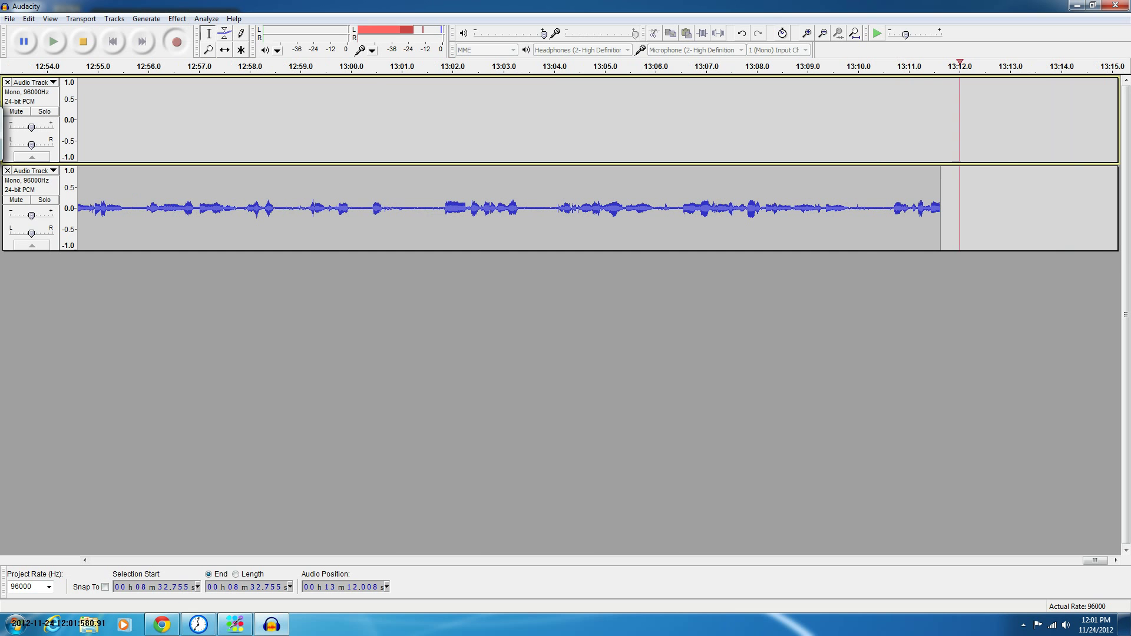
- Search 'audacity' in a new Chrome tab and open audacity.sourceforge.net
key(alt+Tab)
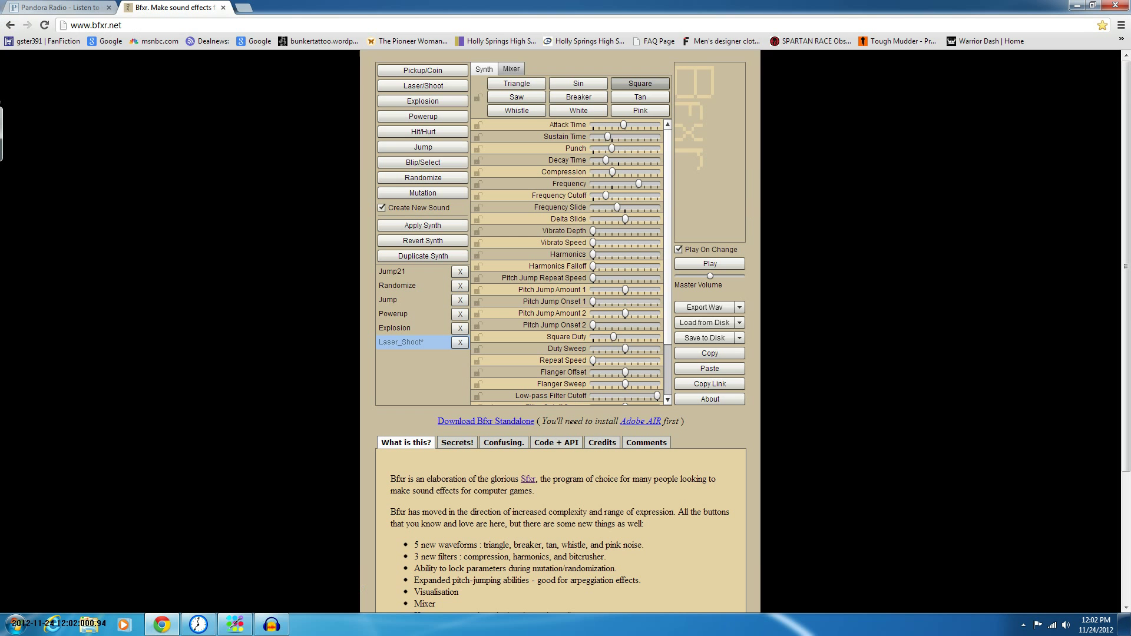
key(ctrl+t)
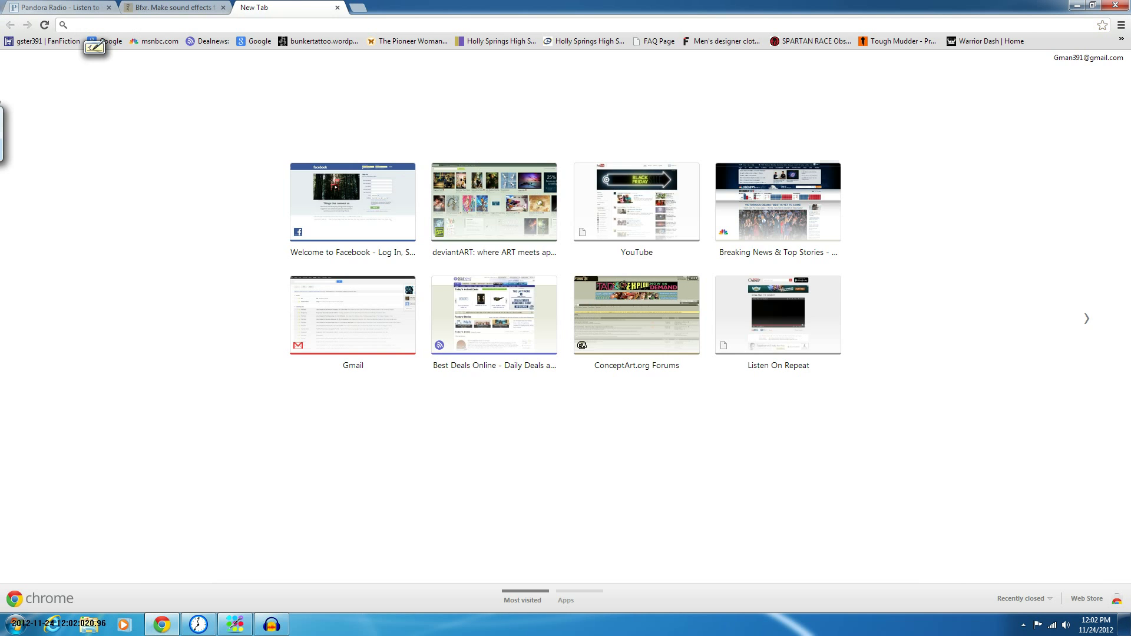
text(audacity)
key(Return)
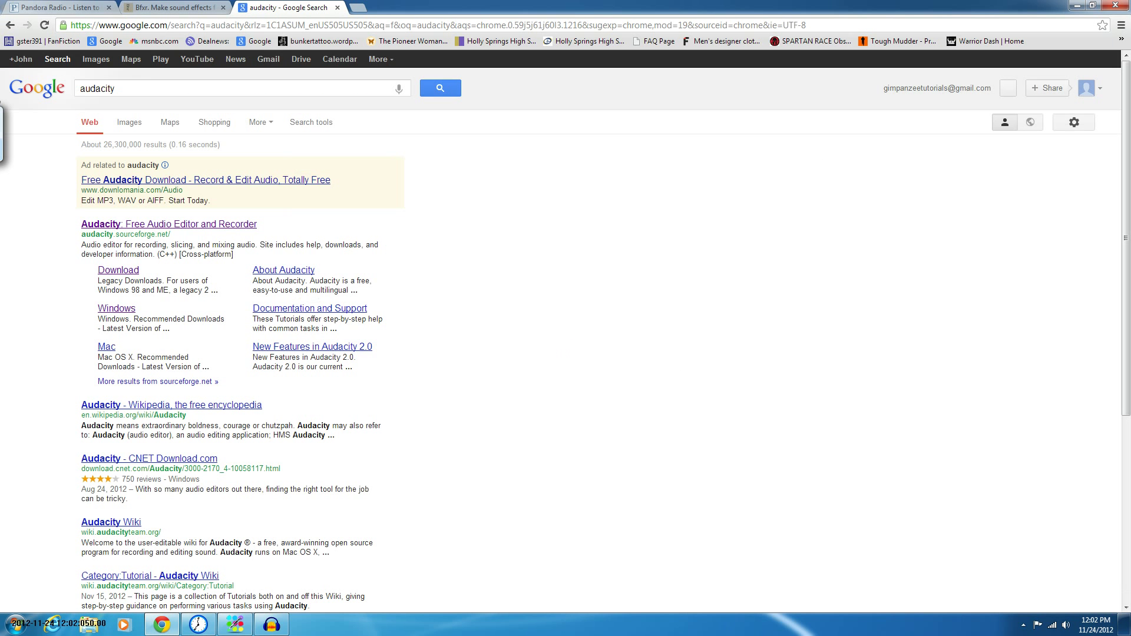
click(169, 224)
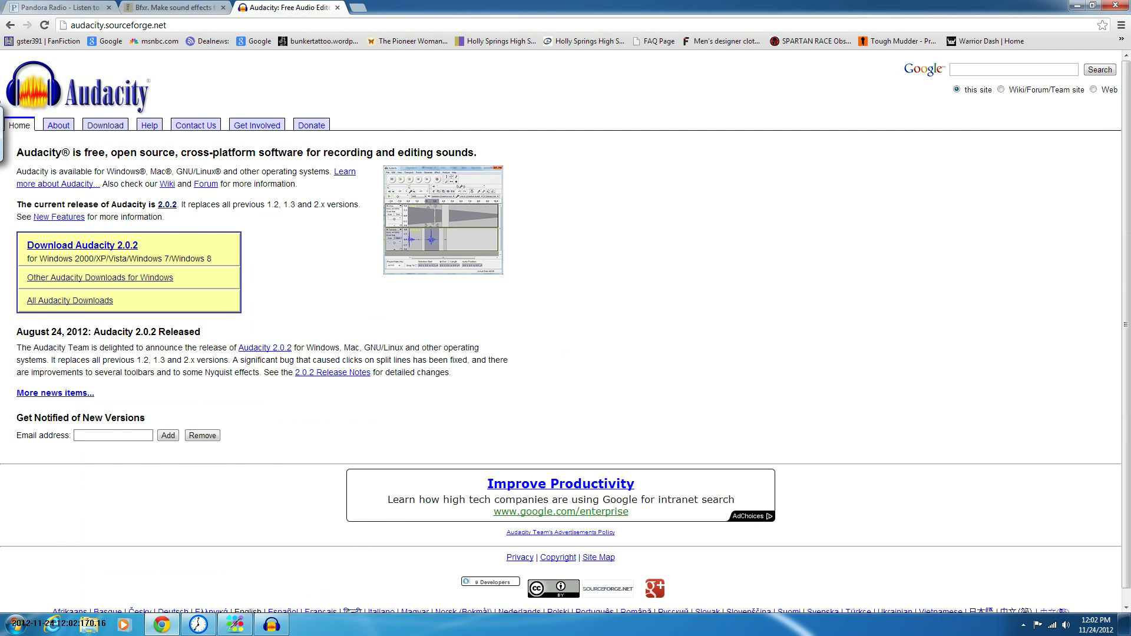
- Visit the Audacity site's About, Download and Home pages, then show the desktop
click(58, 125)
click(105, 125)
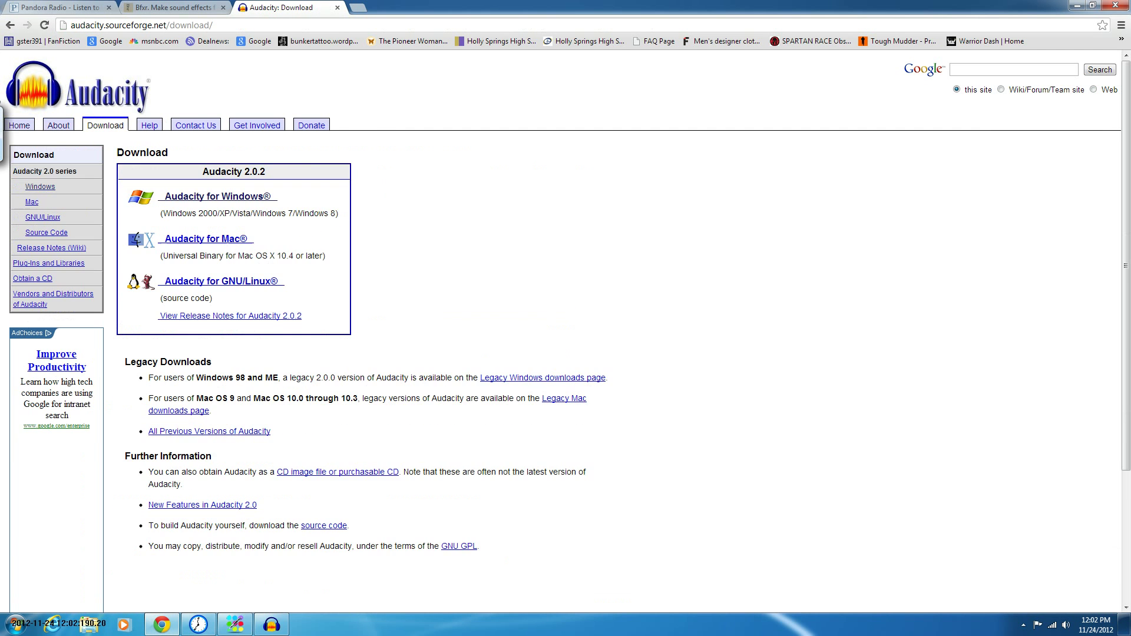
mouse_move(4, 127)
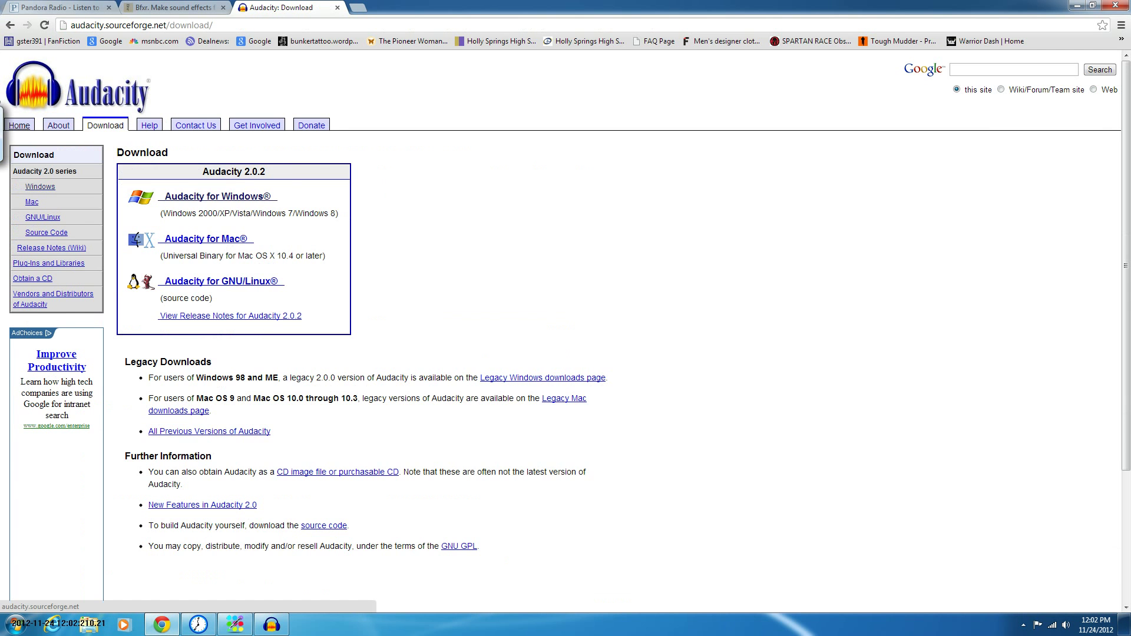
click(16, 125)
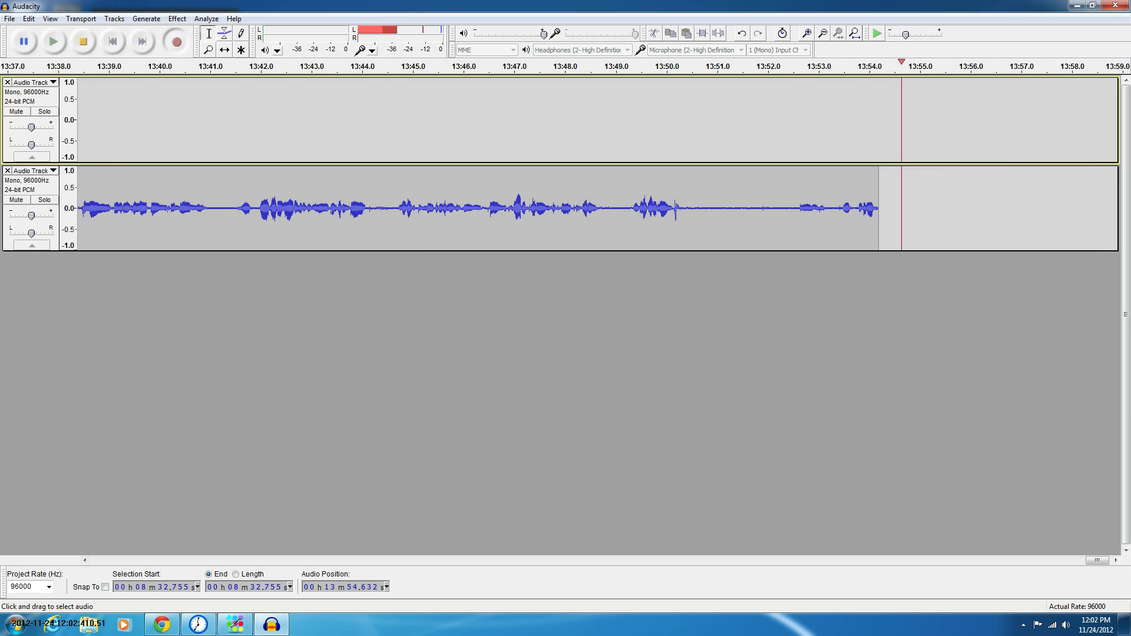
key(super+d)
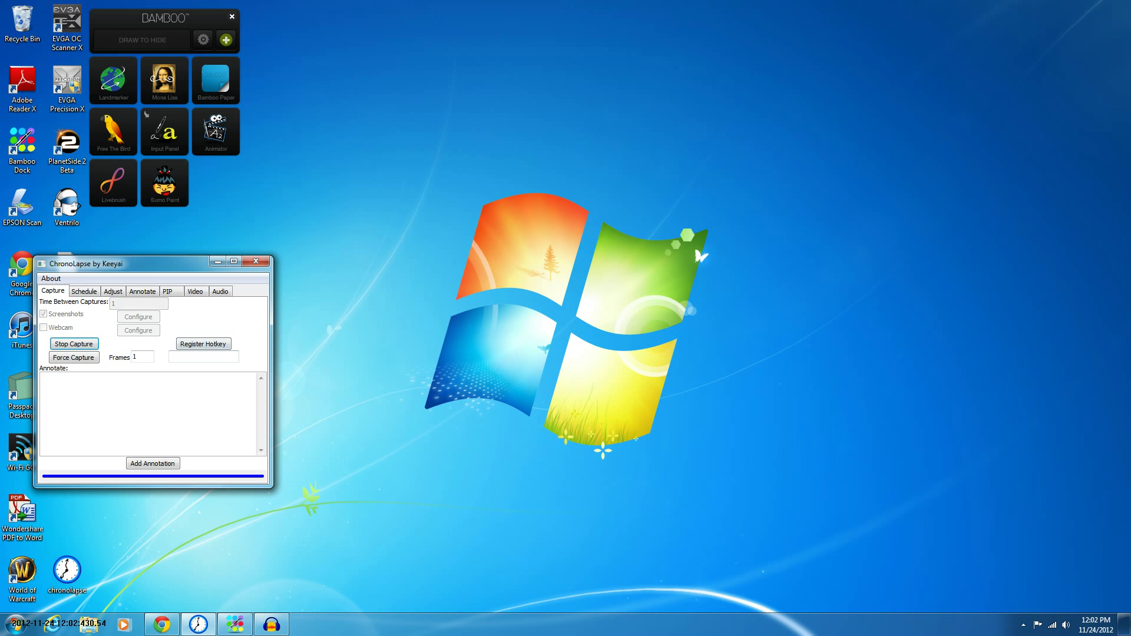